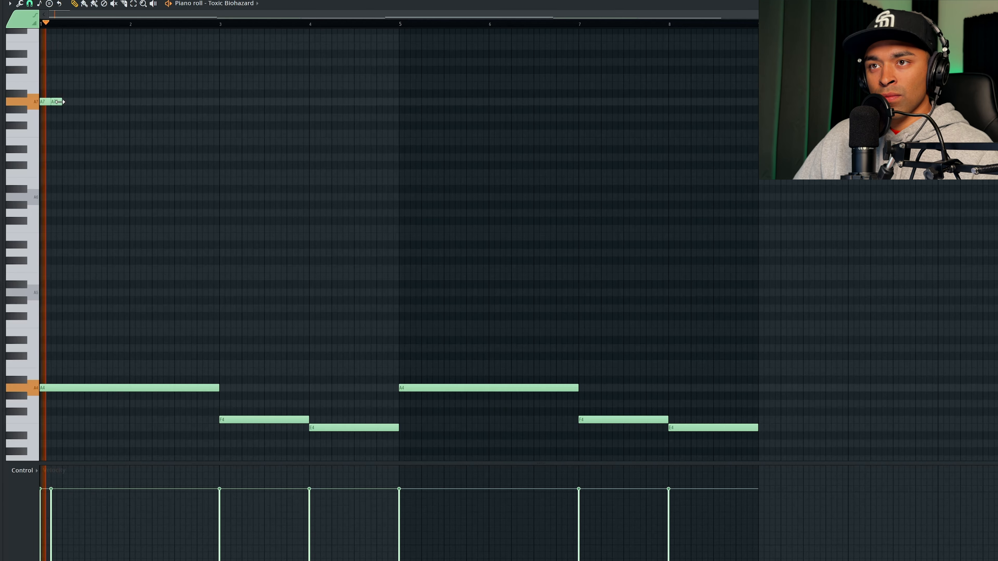
Draw a high melody of short consecutive notes with A7 repeats and three G7 notes in bar 1, continuing lower in bar 2.
left_click(63, 102)
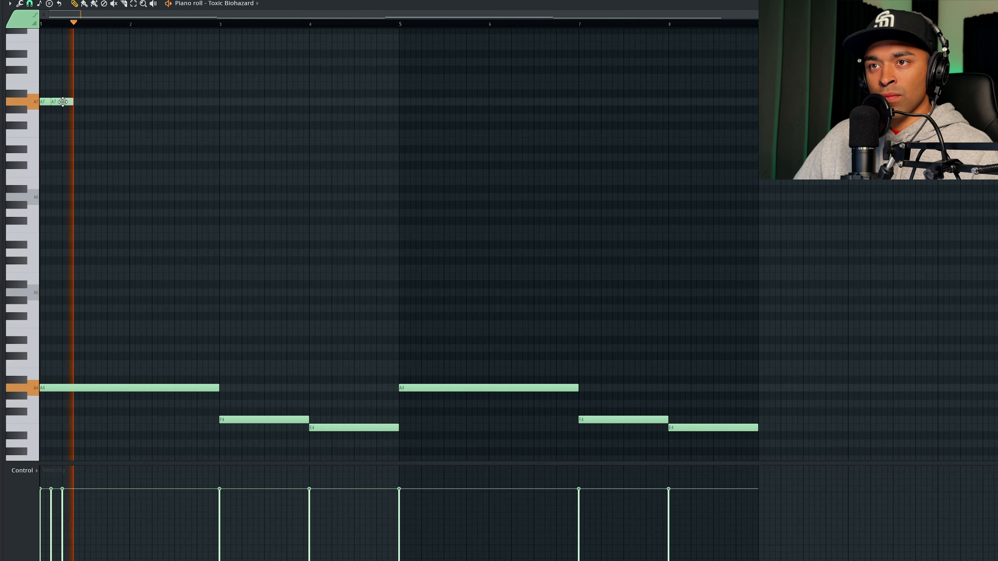
left_click(78, 102)
left_click(86, 116)
left_click(100, 116)
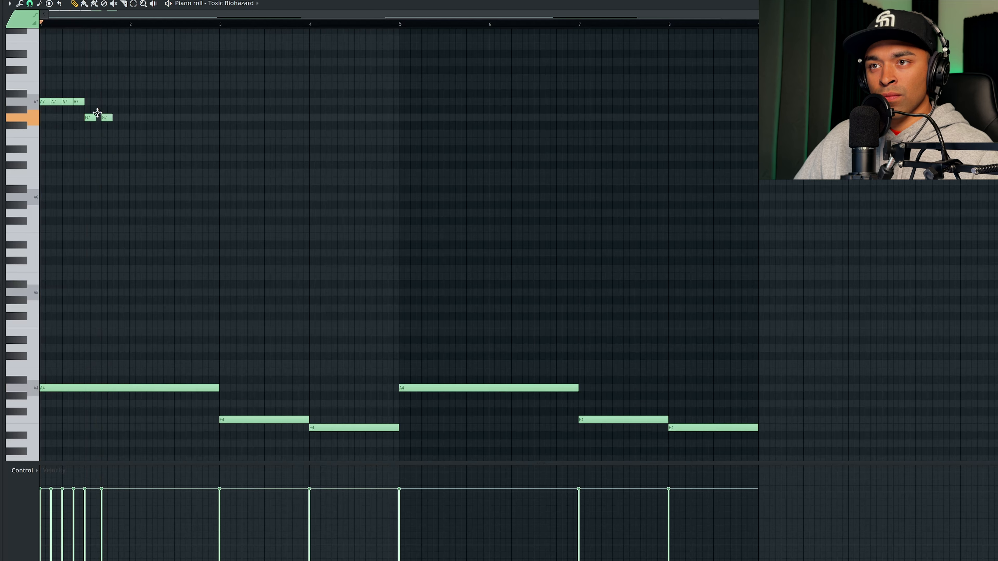
key("space")
left_click(112, 117)
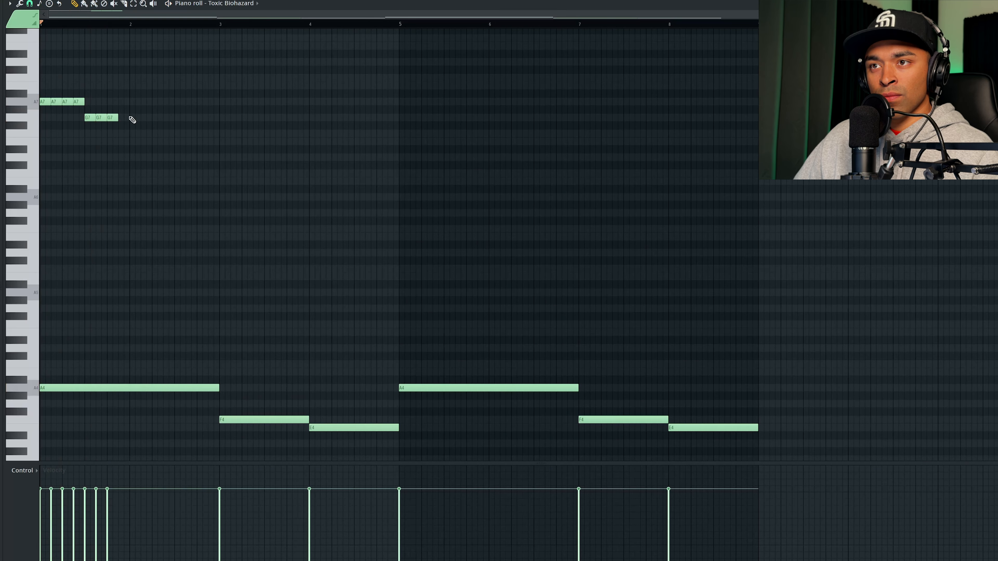
left_click(132, 133)
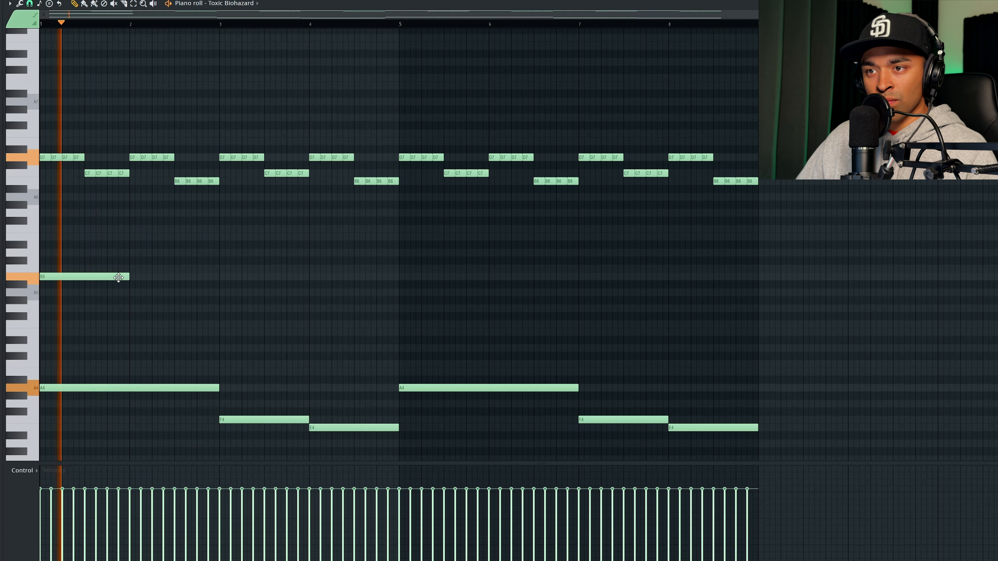
Move the middle long note to D6, repeat D6 in bar 2, and add one-bar C6 notes in bars 3 and 4.
left_click_drag(111, 279, 115, 256)
key("space")
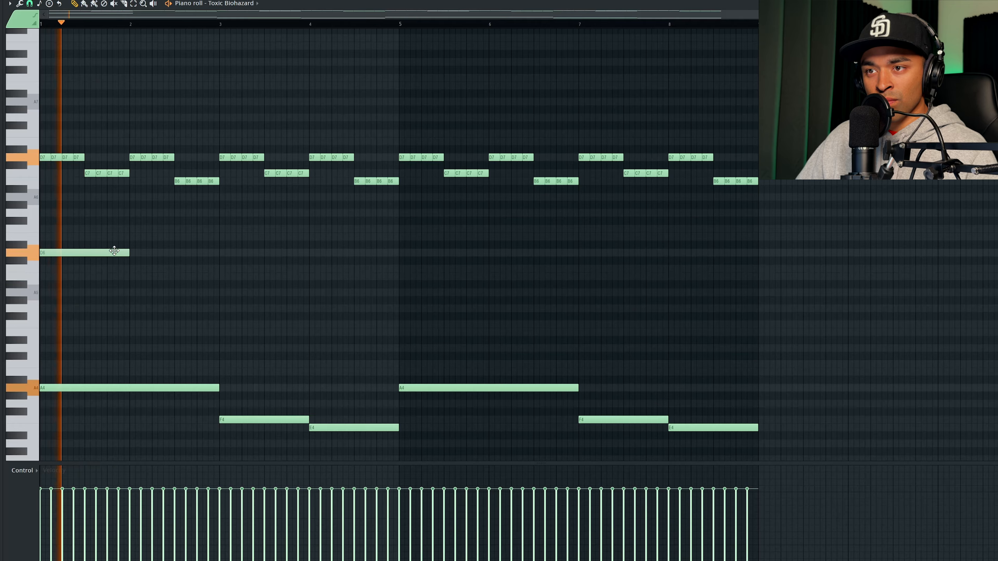
key("space")
key("space")
left_click(132, 254)
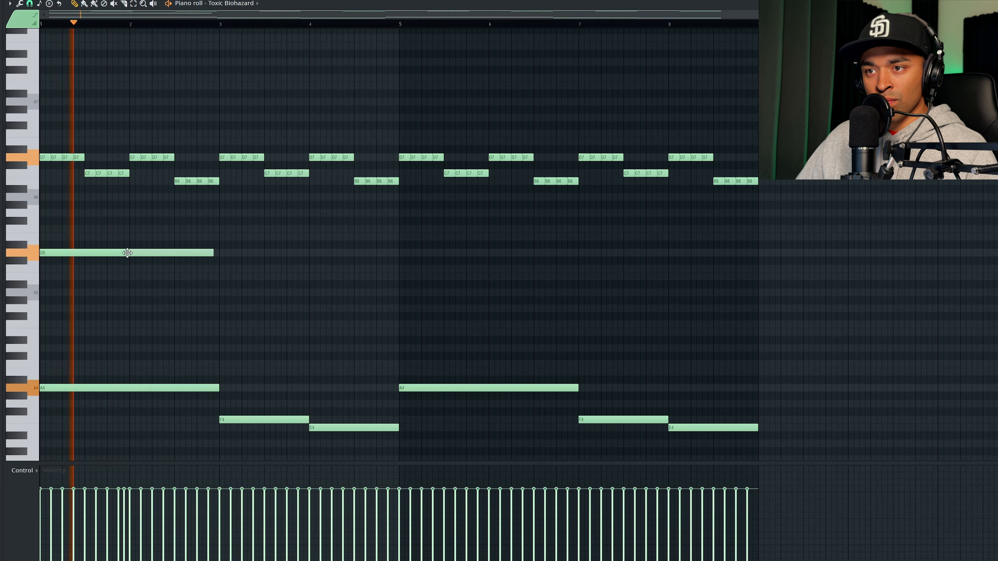
left_click(220, 269)
left_click(328, 269)
left_click_drag(328, 269, 307, 269)
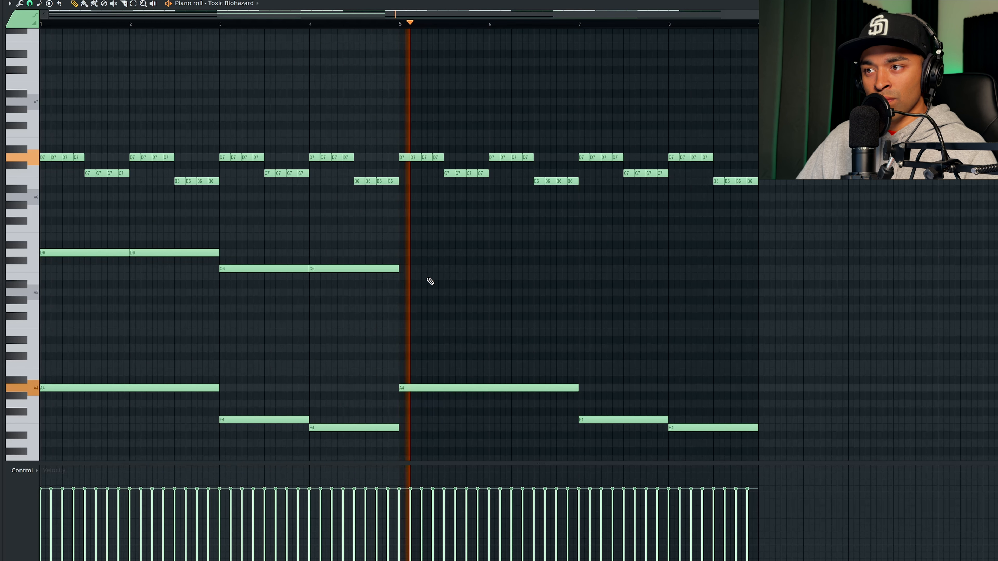
Duplicate the D6 and C6 long-note line from bars 1–4 into bars 5–8.
left_click_drag(437, 285, 94, 236)
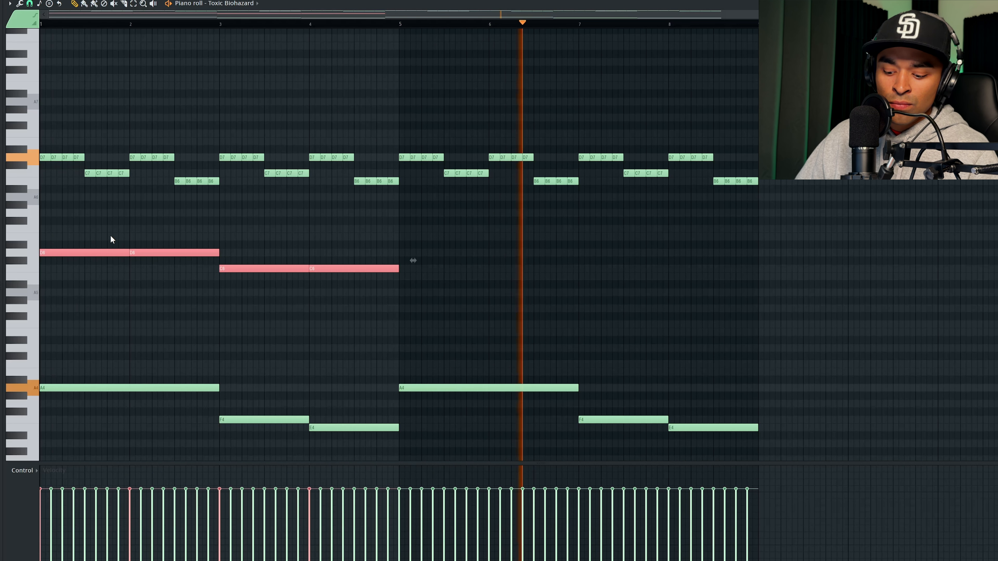
key("ctrl+b")
key("ctrl+d")
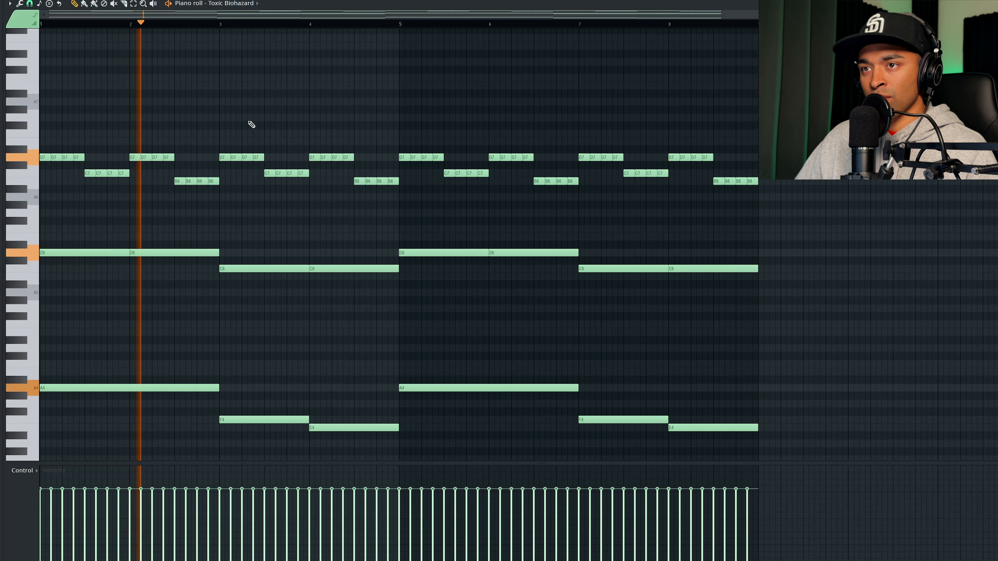
Switch Toxic Biohazard from the Tibet program to the previous one.
scroll(247, 129, "up", 3)
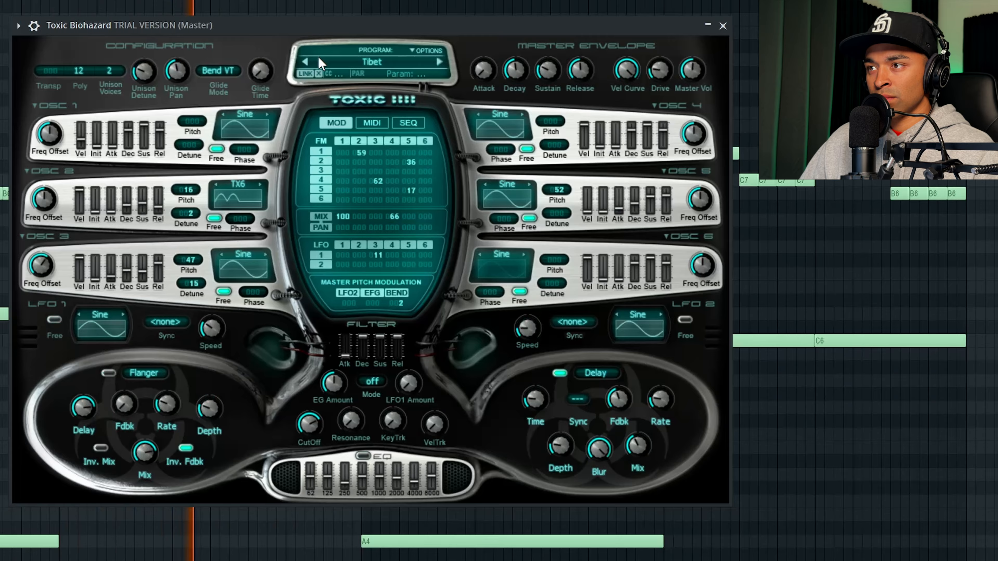
left_click(305, 62)
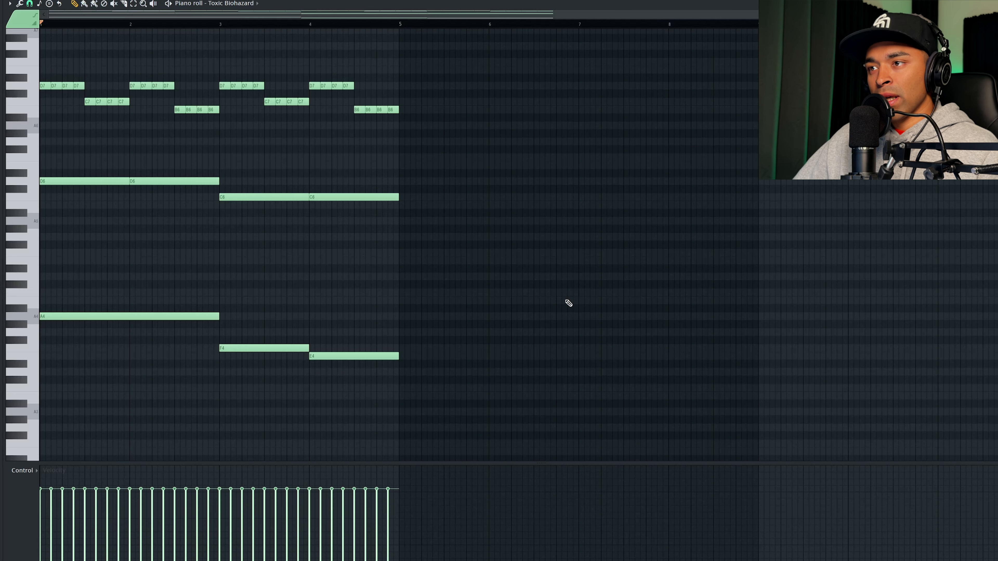
Stretch all notes of the four-bar pattern to twice their length so they span eight bars, and deselect them.
key("ctrl+a")
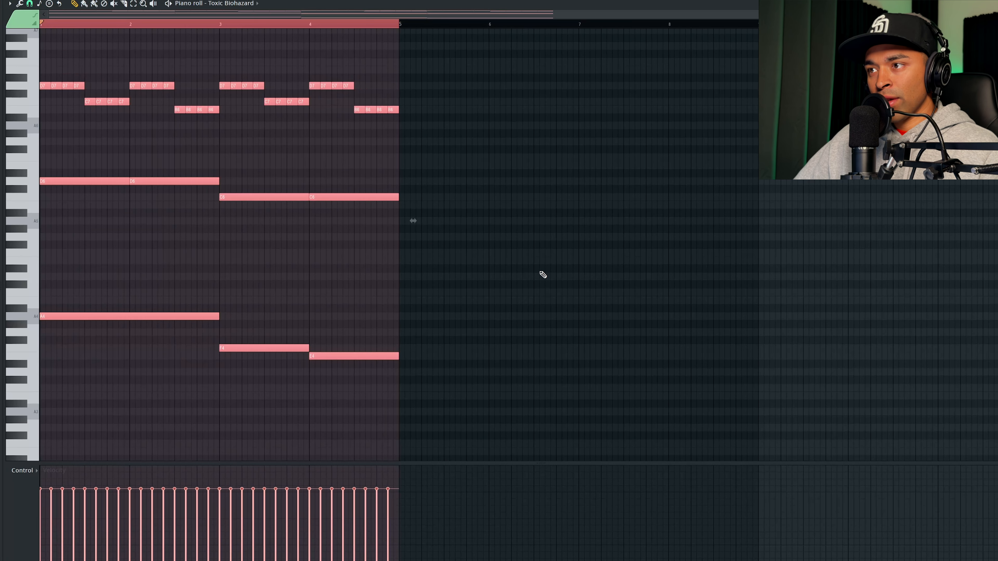
left_click_drag(412, 223, 769, 234)
scroll(769, 235, "up", 4)
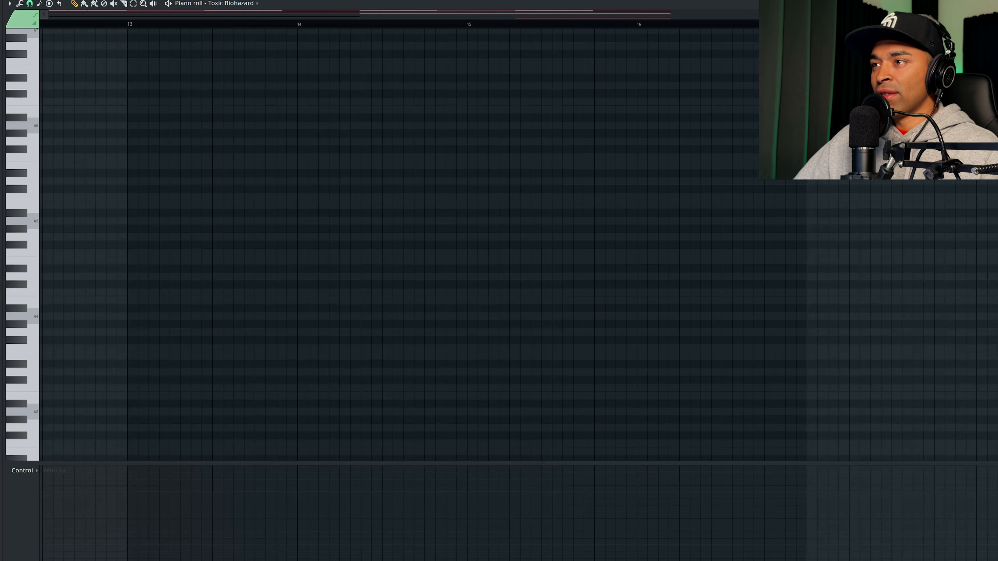
left_click_drag(762, 15, 658, 14)
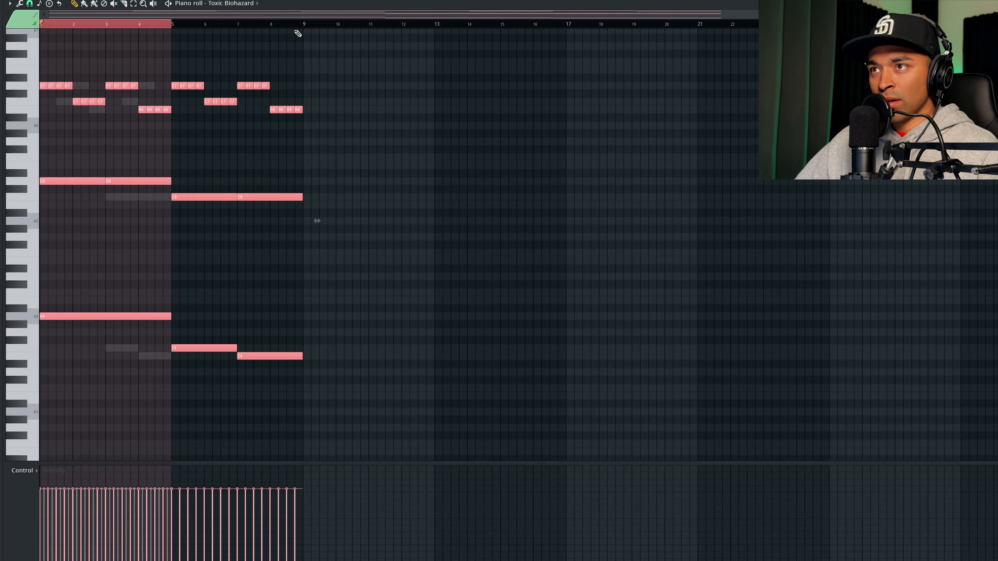
left_click(295, 24, "ctrl")
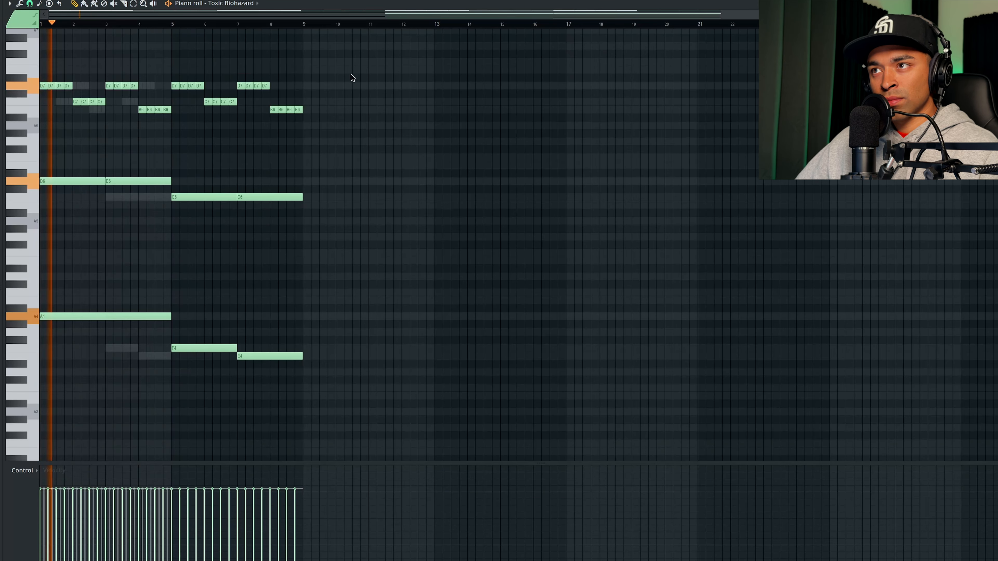
left_click_drag(380, 14, 380, 61)
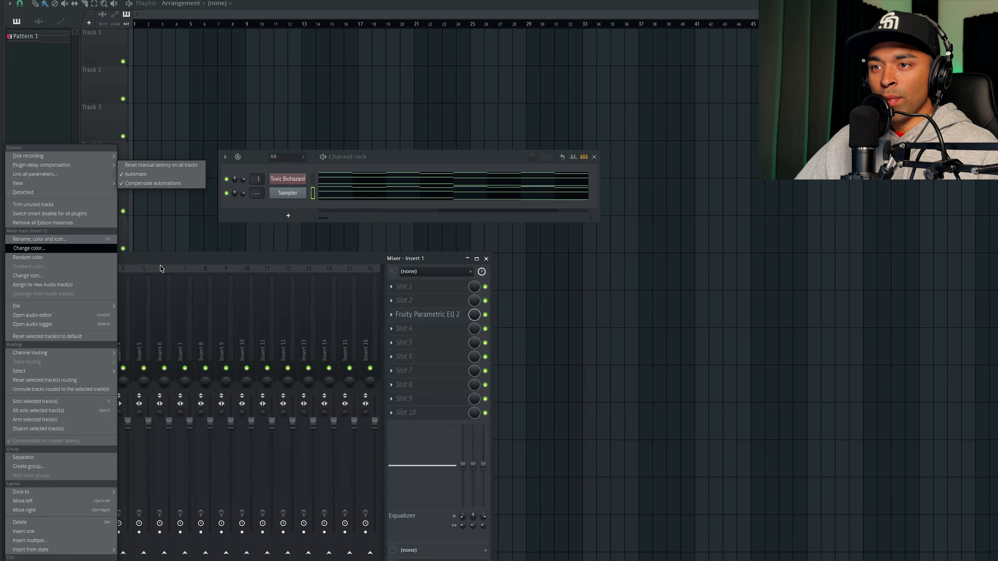
Render the Insert 1 mixer track to a wave file and delete the Toxic Biohazard channel.
mouse_move(71, 157)
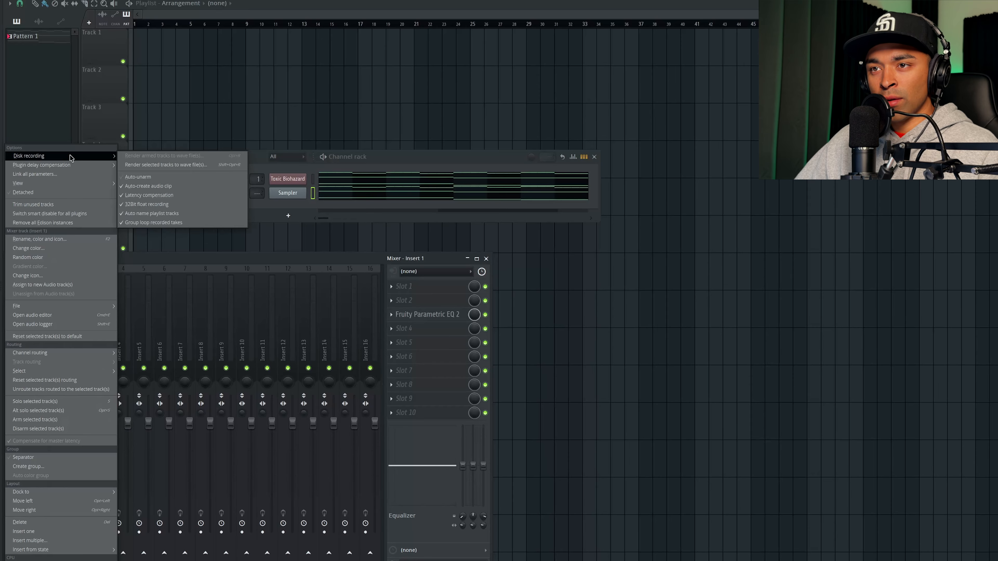
left_click(205, 167)
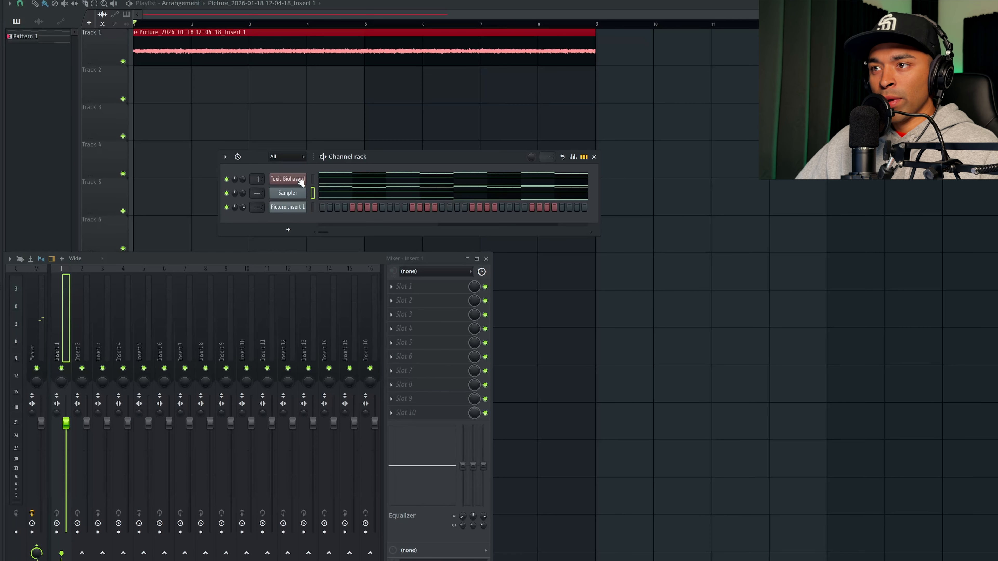
right_click(300, 180)
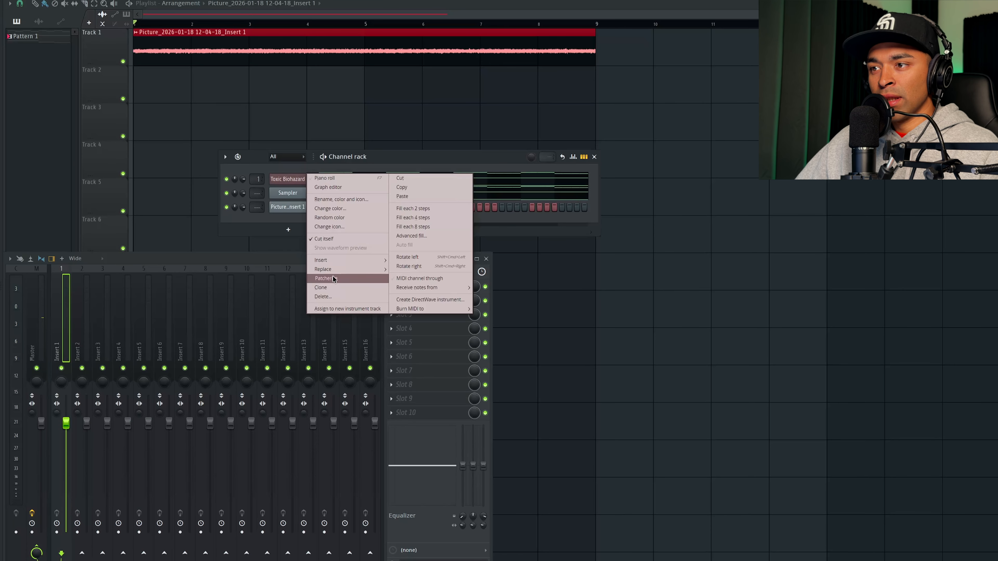
left_click(330, 296)
Add Fruity Chorus to slot 3 of Insert 1 with the Low Enhance preset and close its window.
left_click(409, 315)
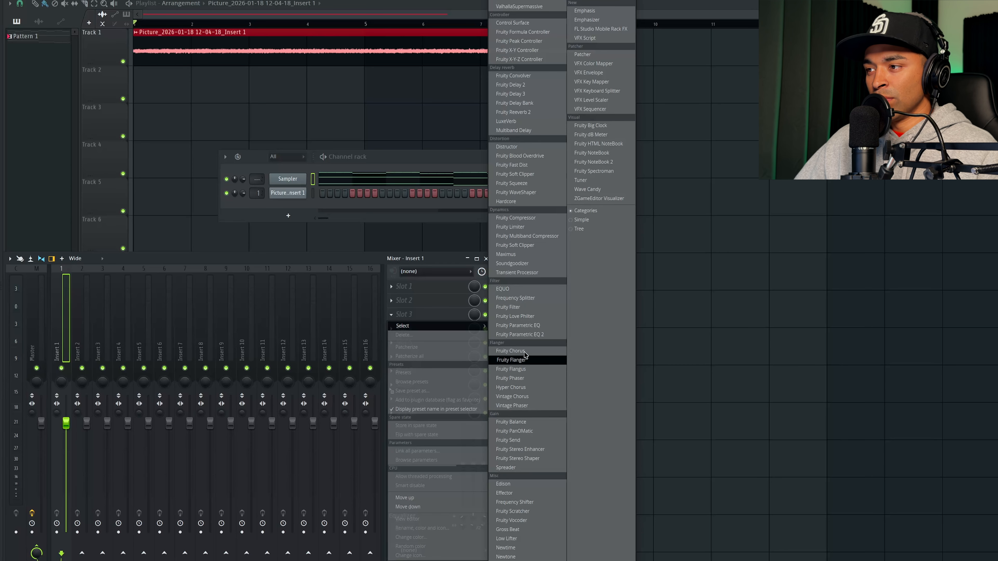
left_click(511, 350)
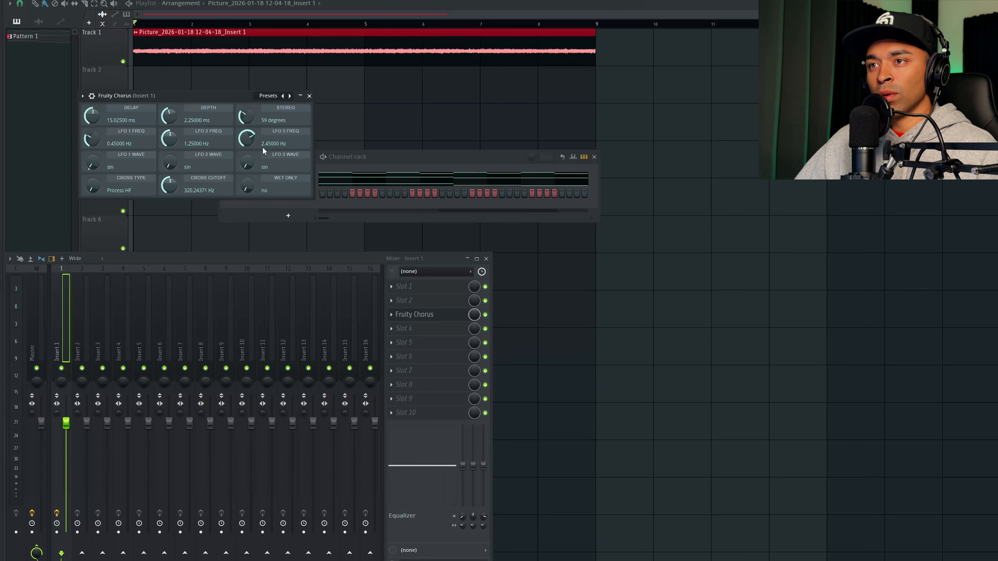
left_click(289, 95)
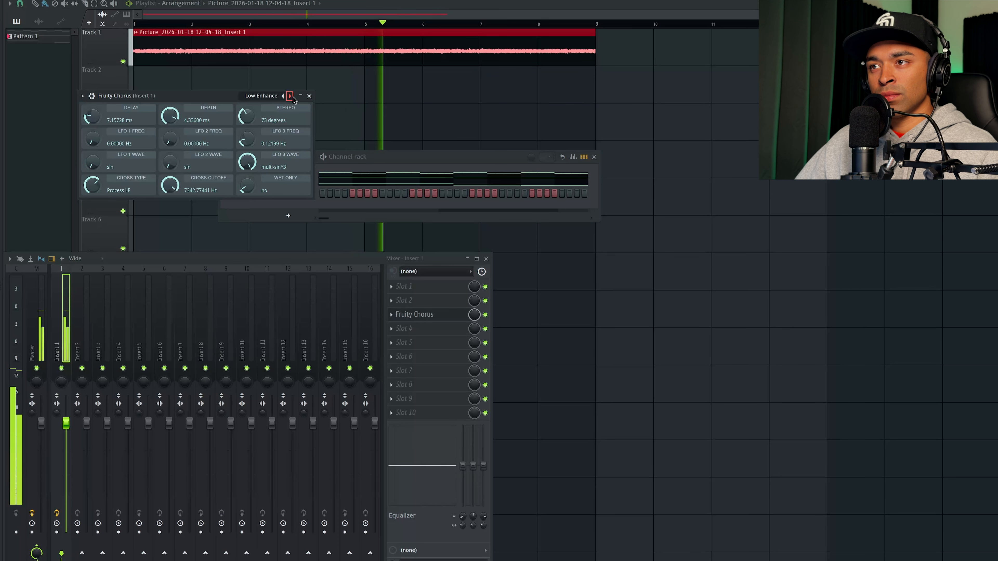
left_click(310, 96)
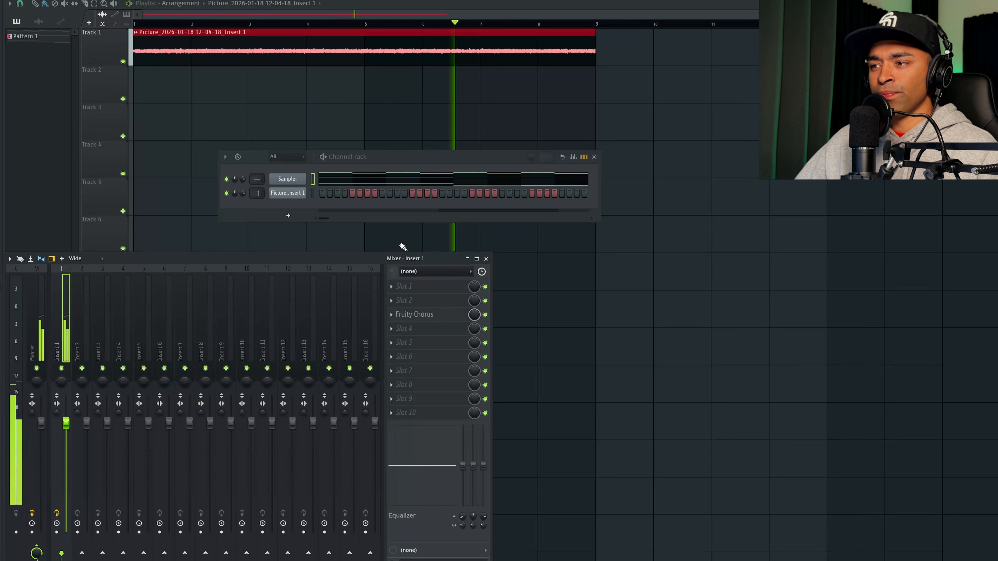
Add Fruity Reeverb 2 to slot 1 of Insert 1 and close its window.
left_click(425, 288)
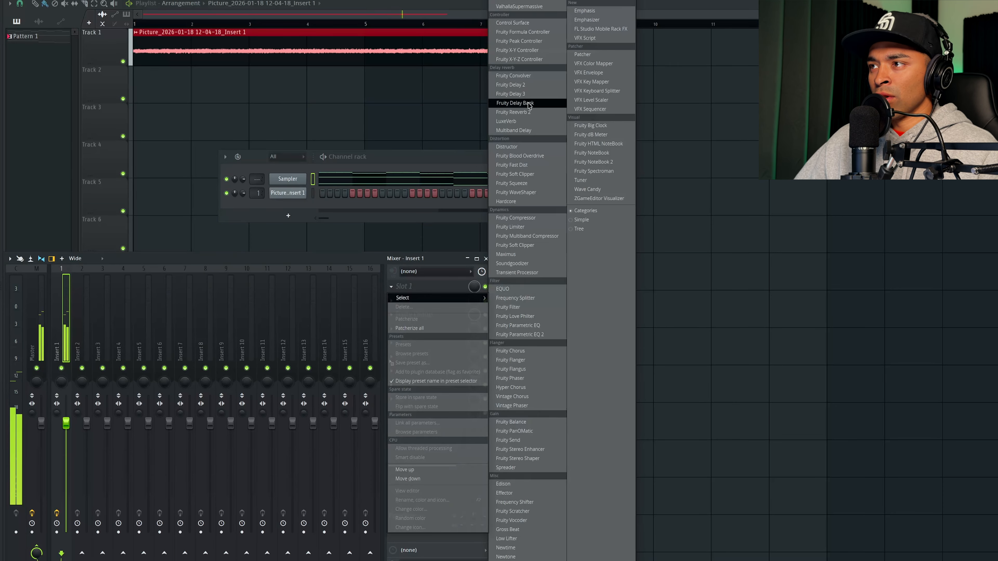
left_click(511, 112)
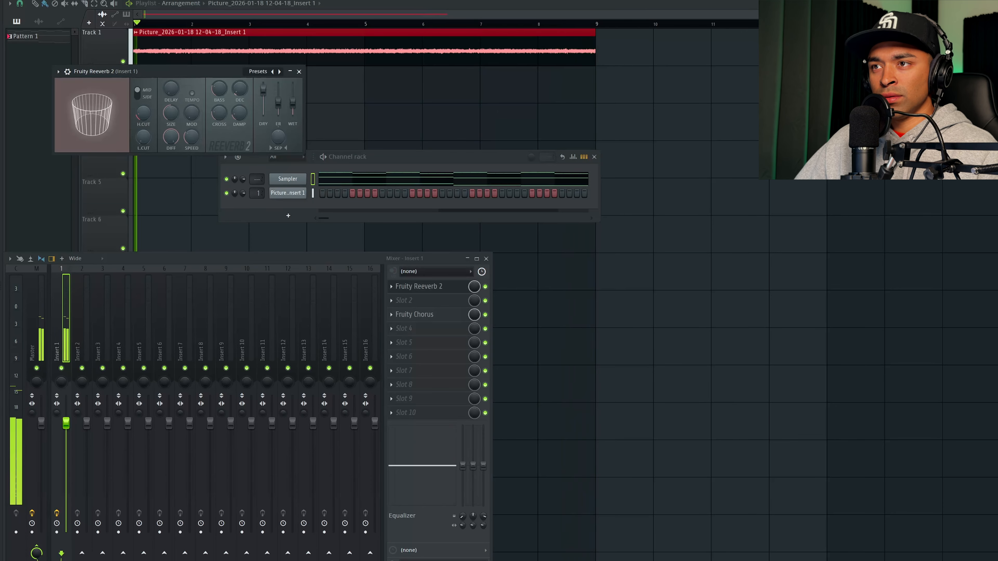
left_click(299, 71)
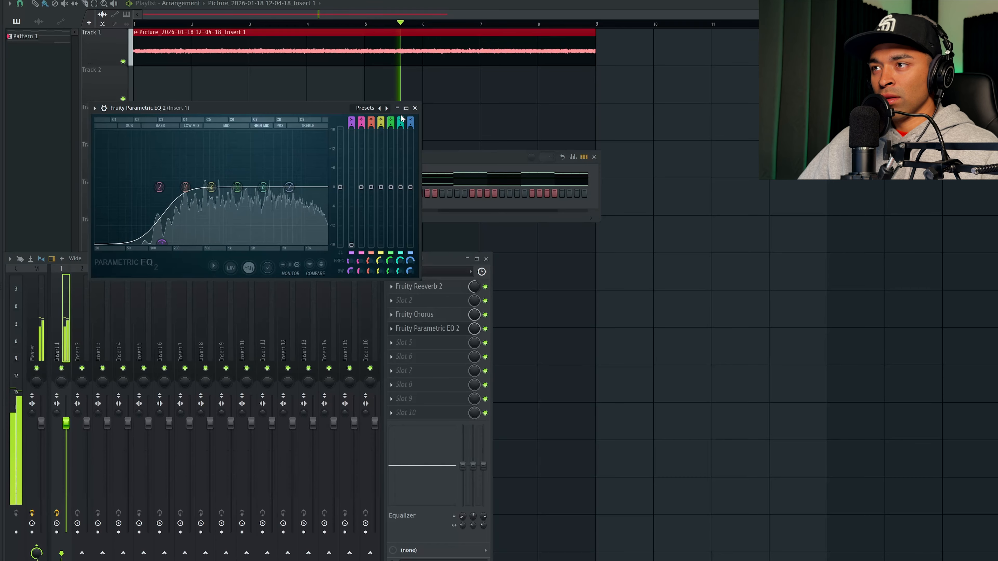
Raise the rendered audio channel's volume slightly and reopen Fruity Parametric EQ 2 on Insert 1.
left_click(415, 108)
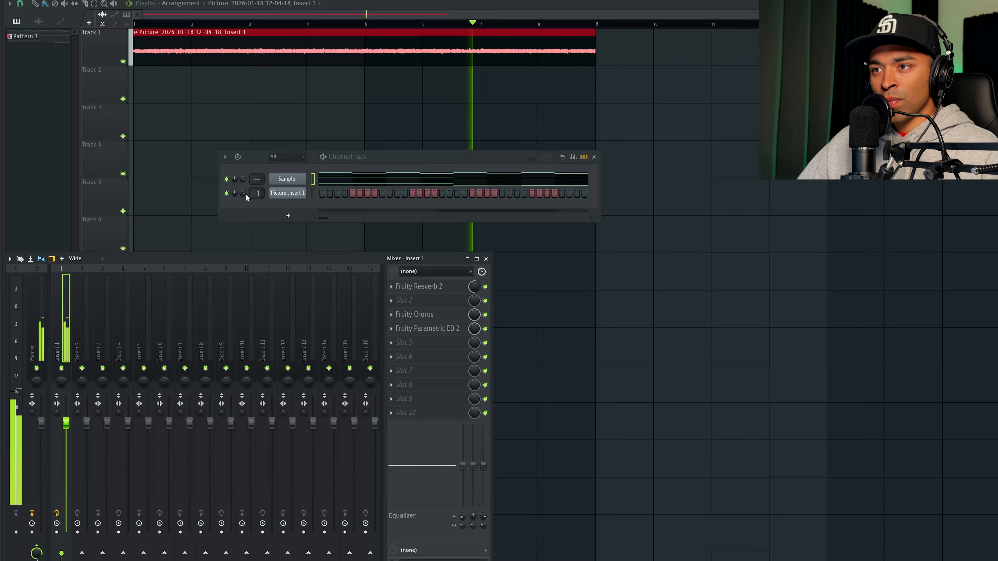
left_click_drag(244, 194, 244, 187)
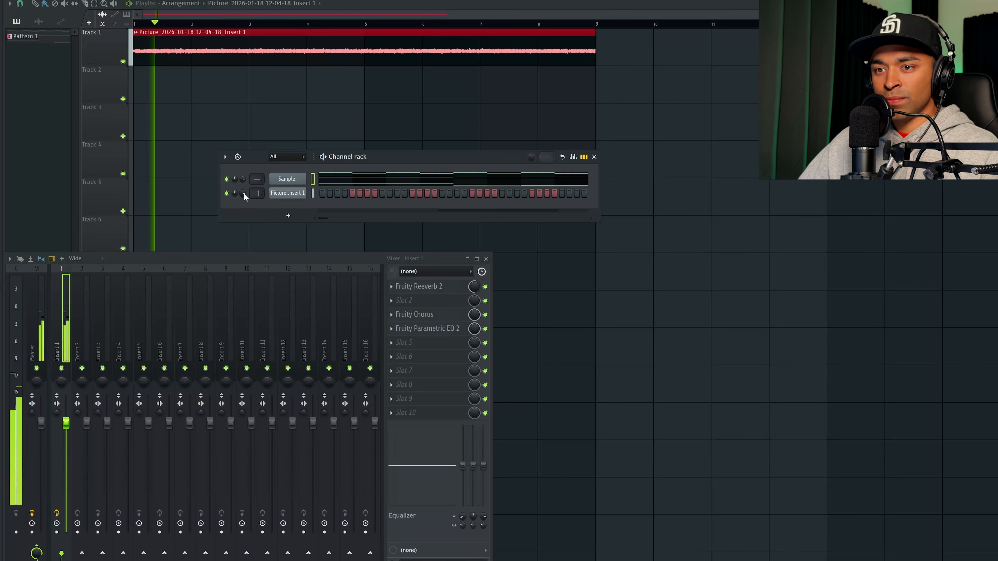
left_click(427, 329)
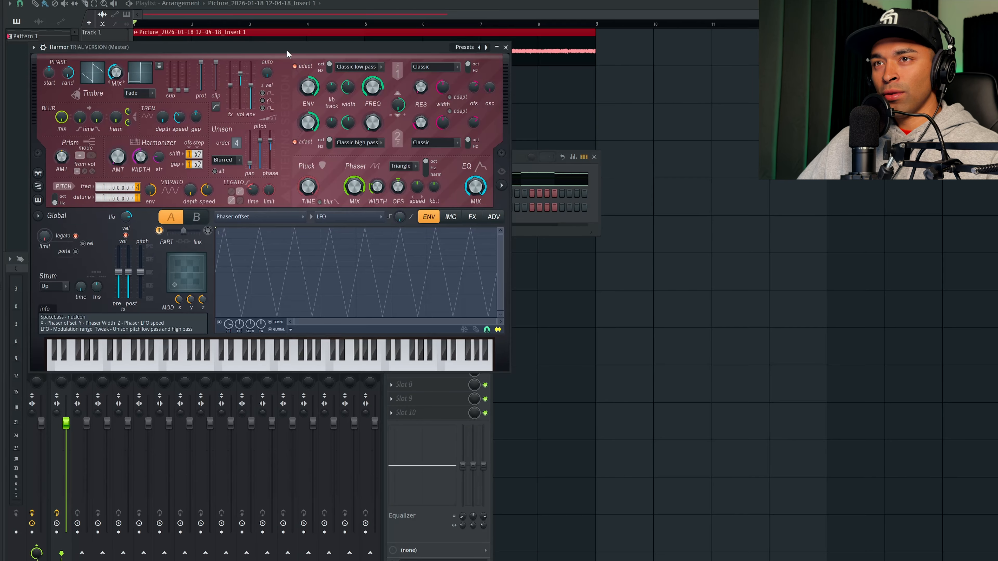
Move the Harmor plugin window off the audio clip on playlist track 1.
left_click_drag(287, 50, 452, 112)
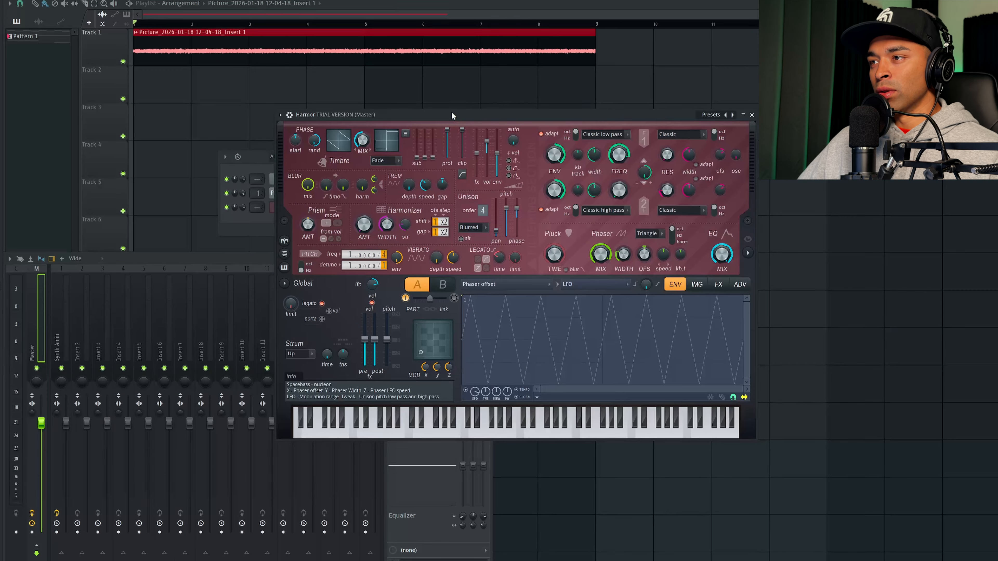
left_click(629, 108)
mouse_move(656, 138)
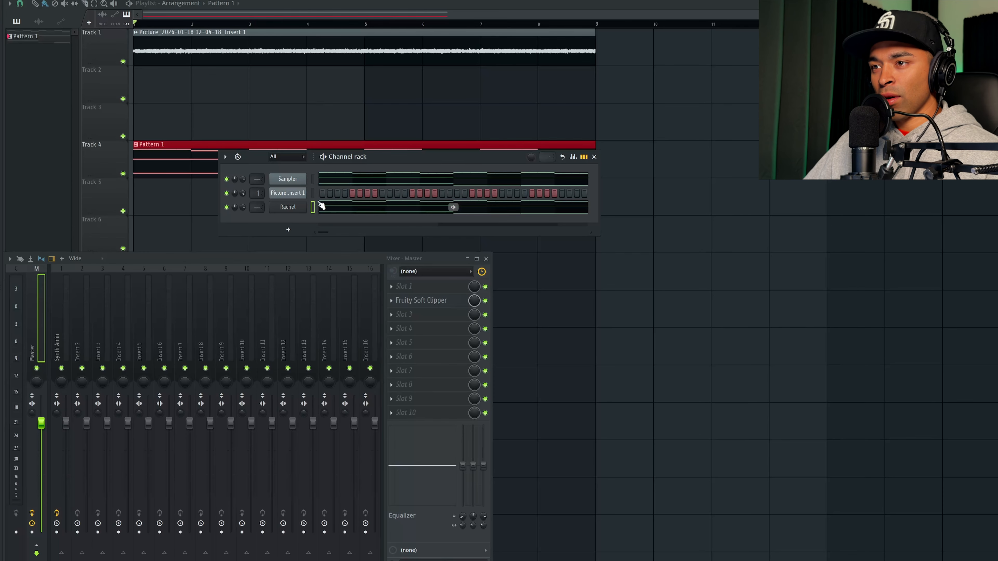
Open the Rachel channel's piano roll, play the pattern, and transpose its notes up one octave.
left_click(299, 209)
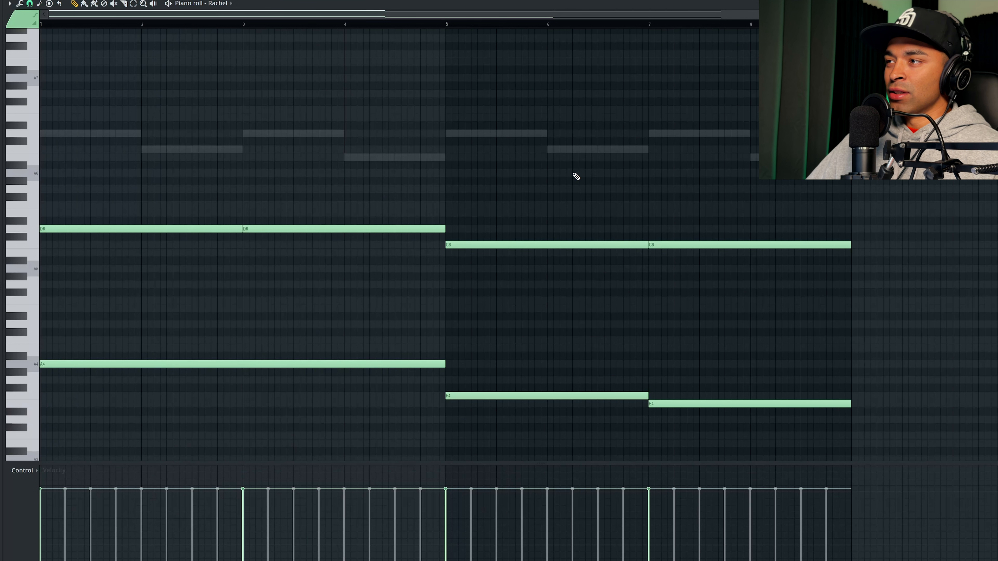
key("space")
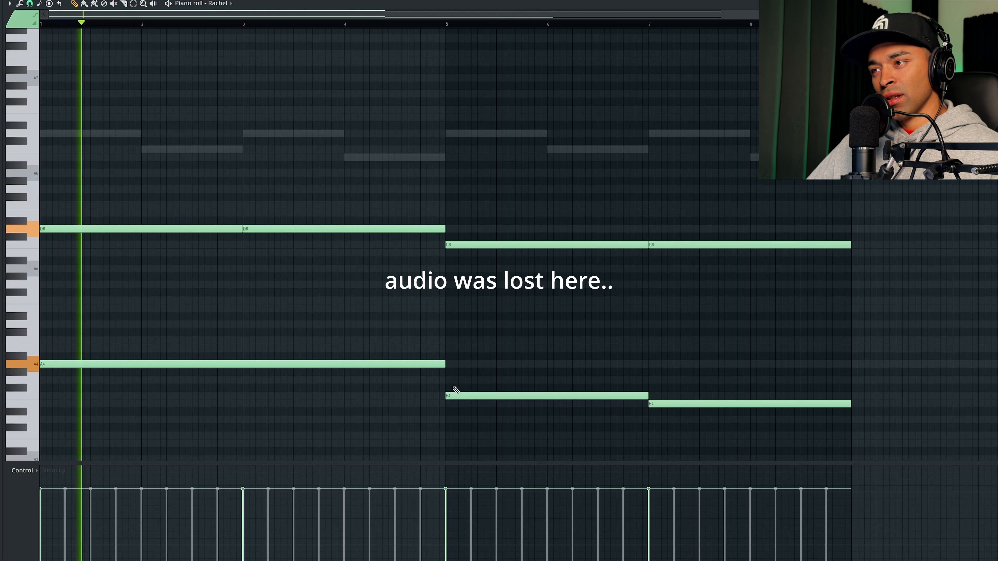
key("ctrl+Up")
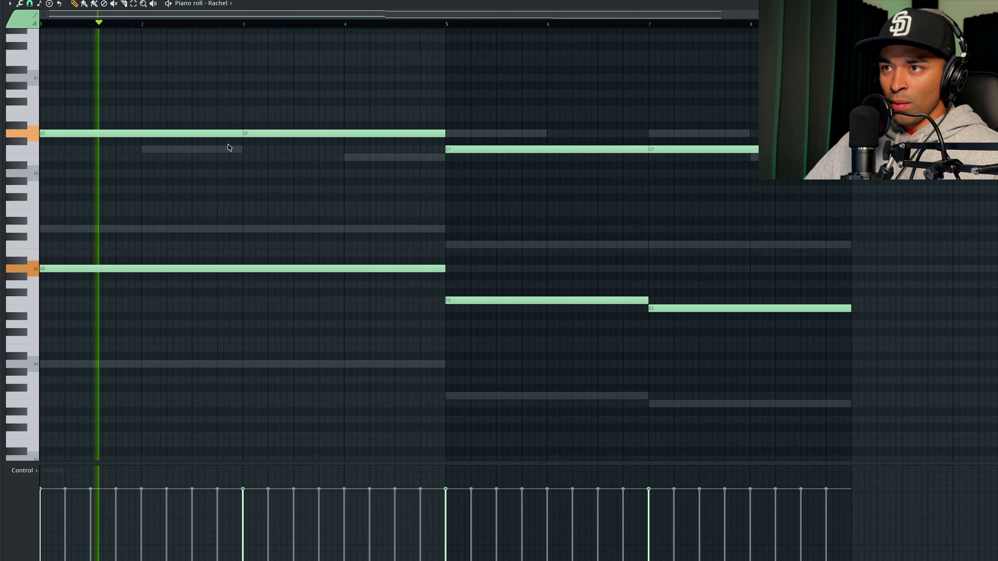
scroll(225, 145, "up", 1)
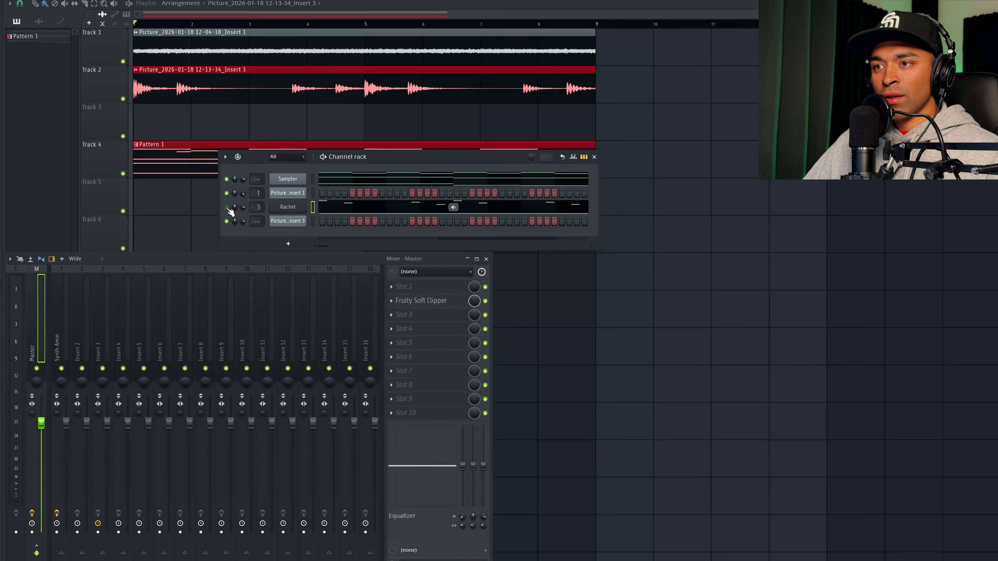
Play the arrangement and route the rendered Insert 3 audio channel to mixer track 2.
key("space")
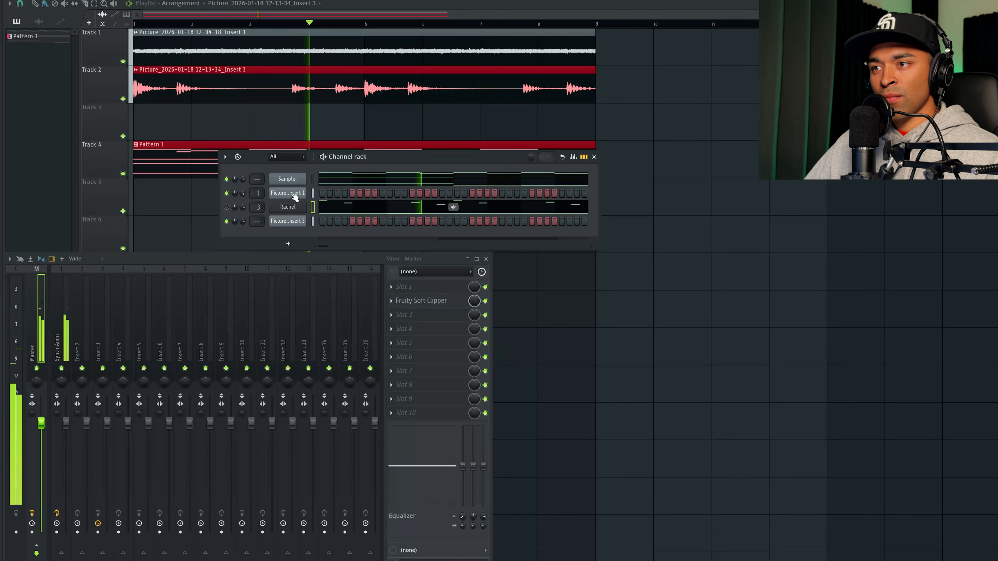
left_click_drag(259, 221, 260, 212)
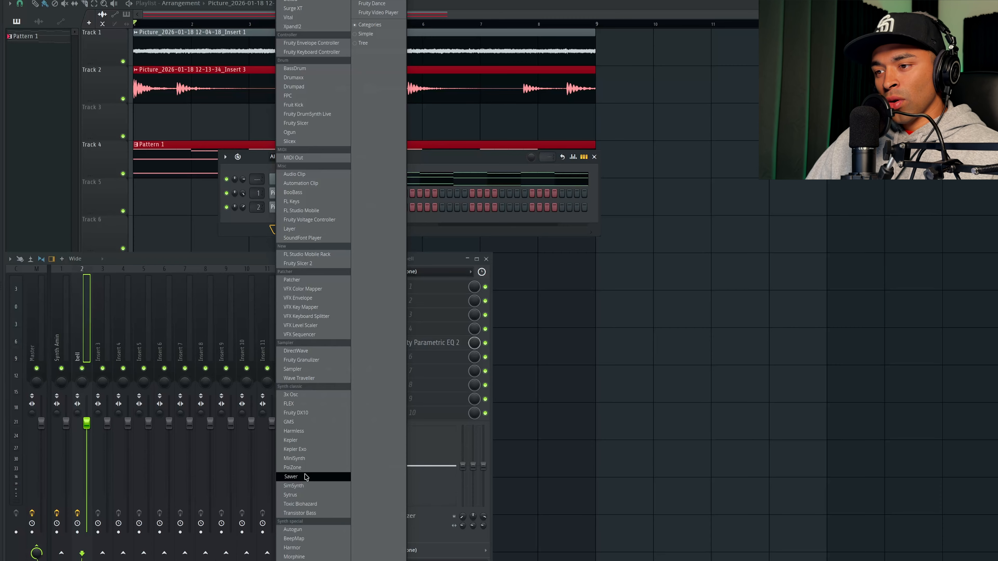
Add a Sawer synth channel, move its window aside, and load the FG Scorched preset from the Leads category.
left_click(303, 476)
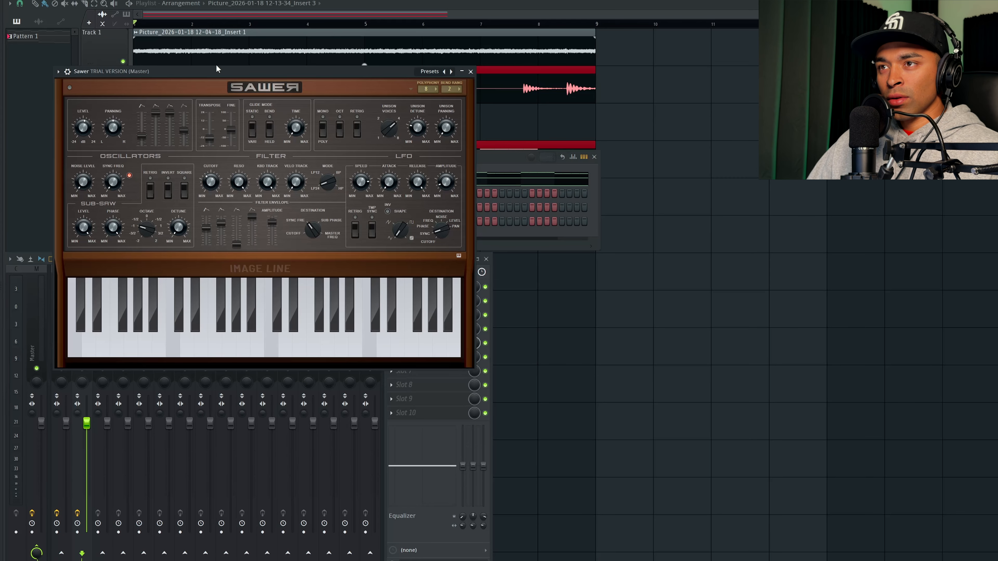
left_click_drag(217, 69, 361, 104)
left_click(585, 107)
mouse_move(601, 156)
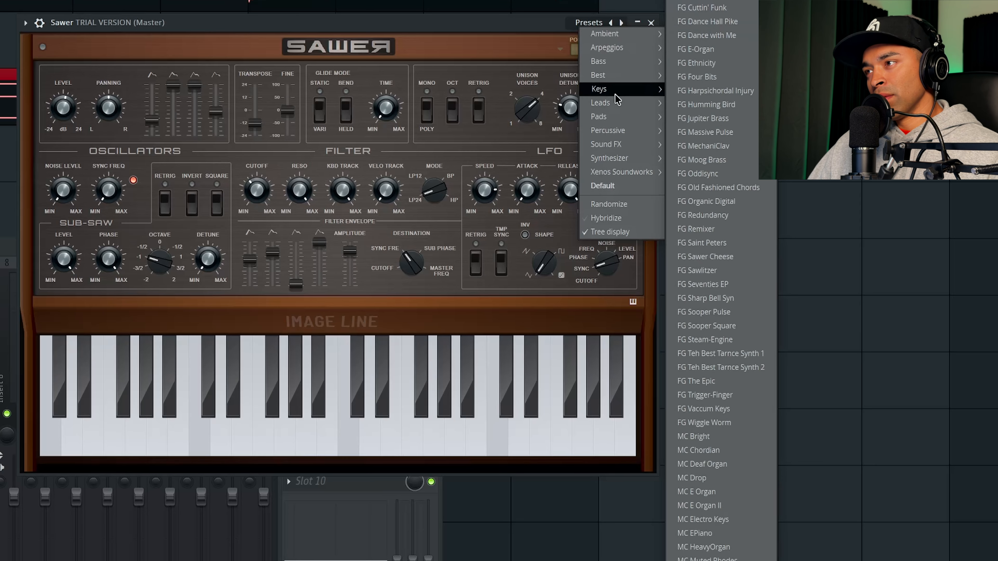
mouse_move(619, 103)
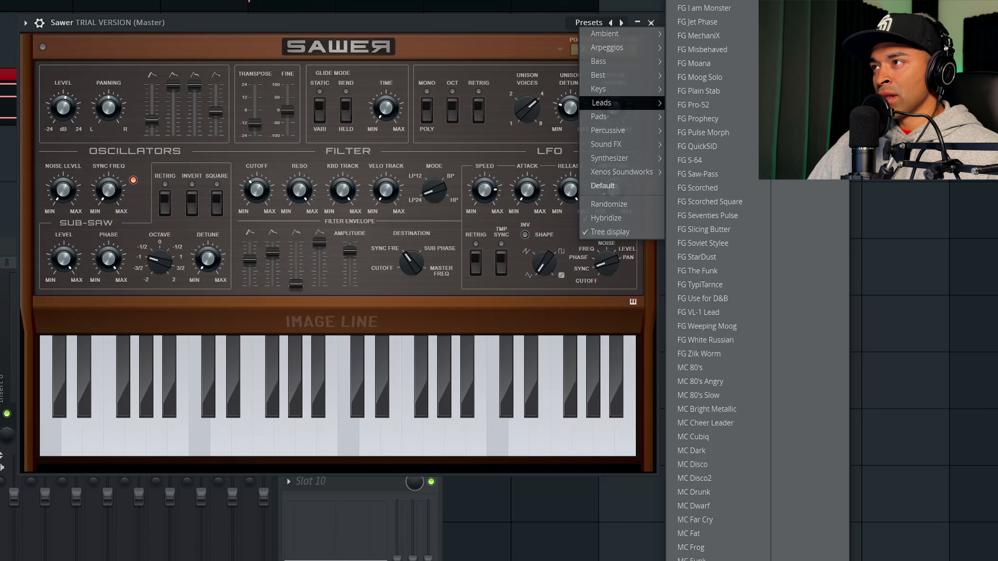
left_click(697, 188)
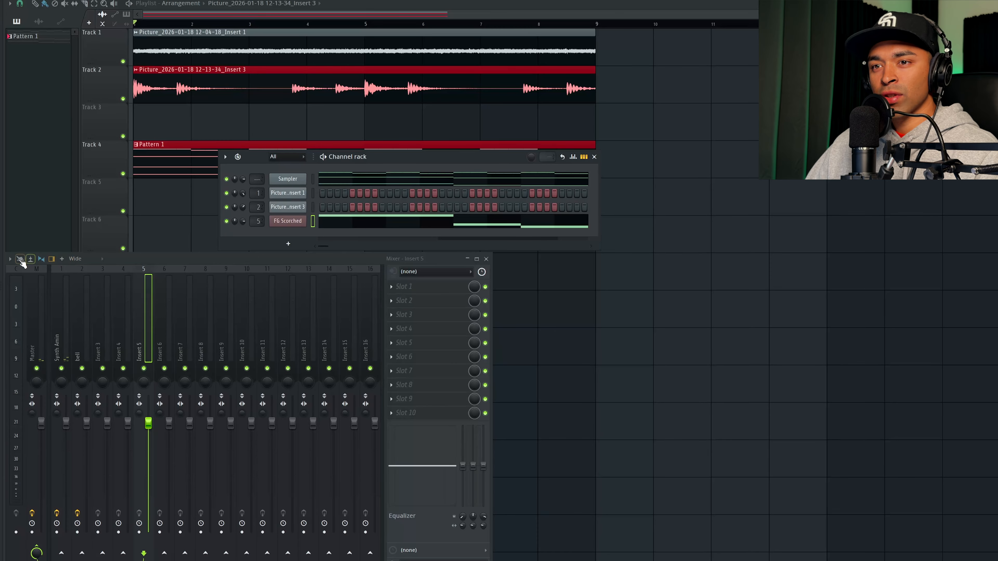
Render mixer Insert 5 to a full-song, 32-bit float stereo audio clip in the playlist.
left_click(10, 260)
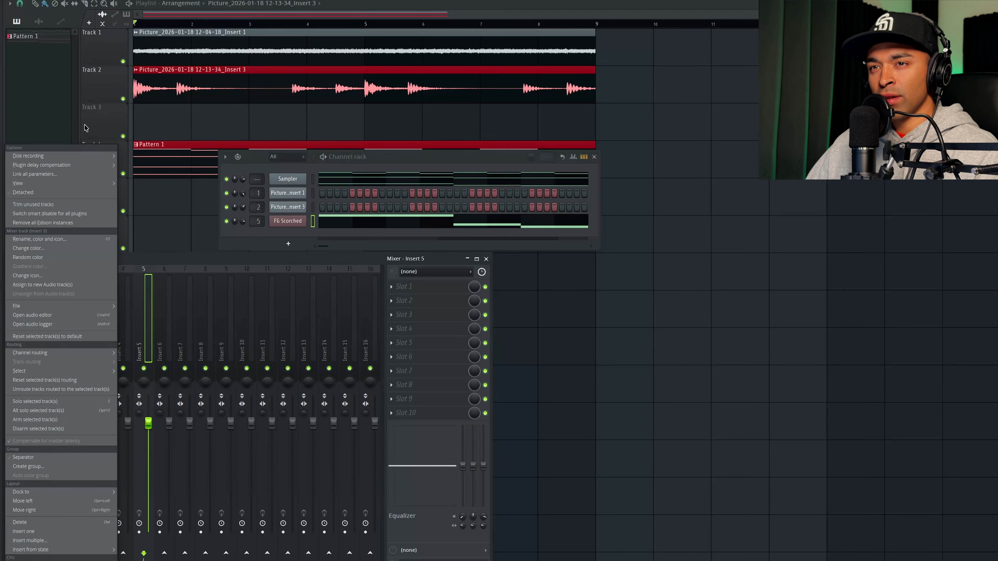
mouse_move(80, 156)
left_click(173, 165)
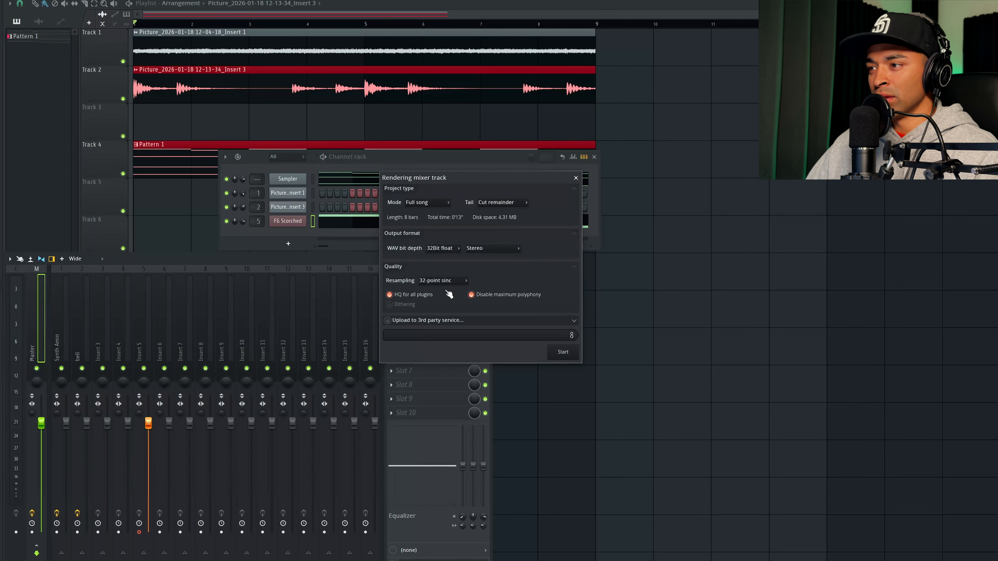
left_click(559, 350)
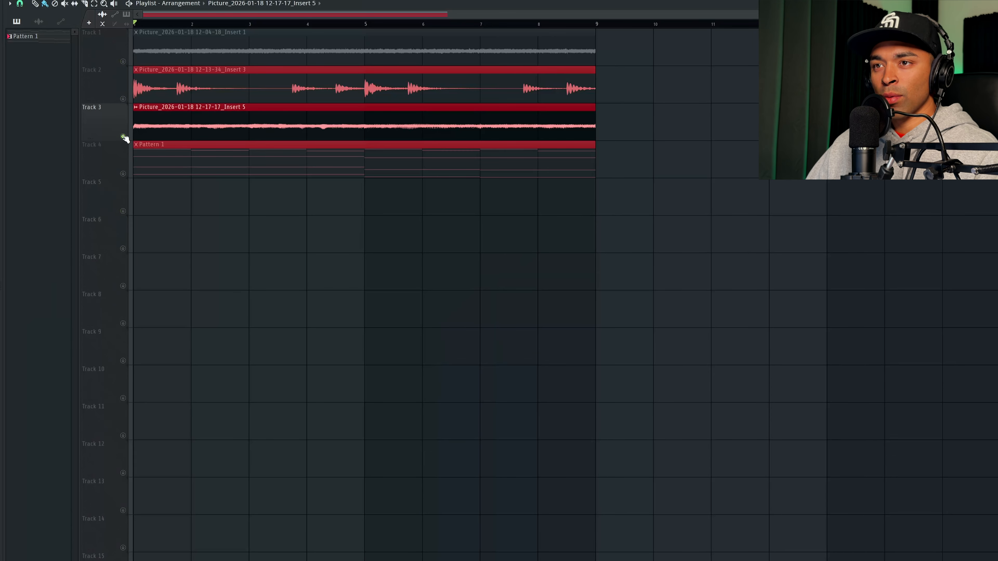
Play the rendered Insert 5 clip and route its audio channel to mixer track 3.
key("space")
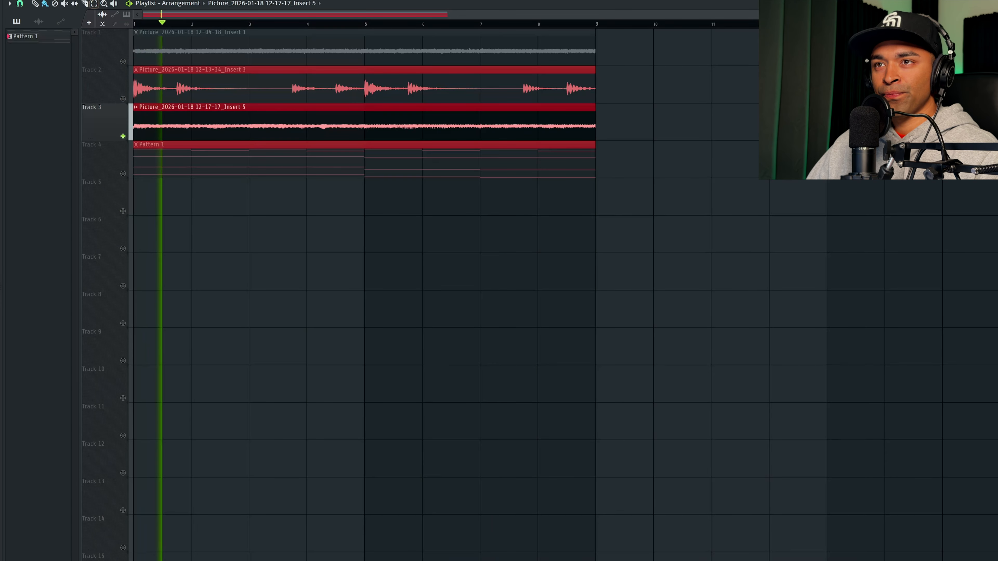
key("F9")
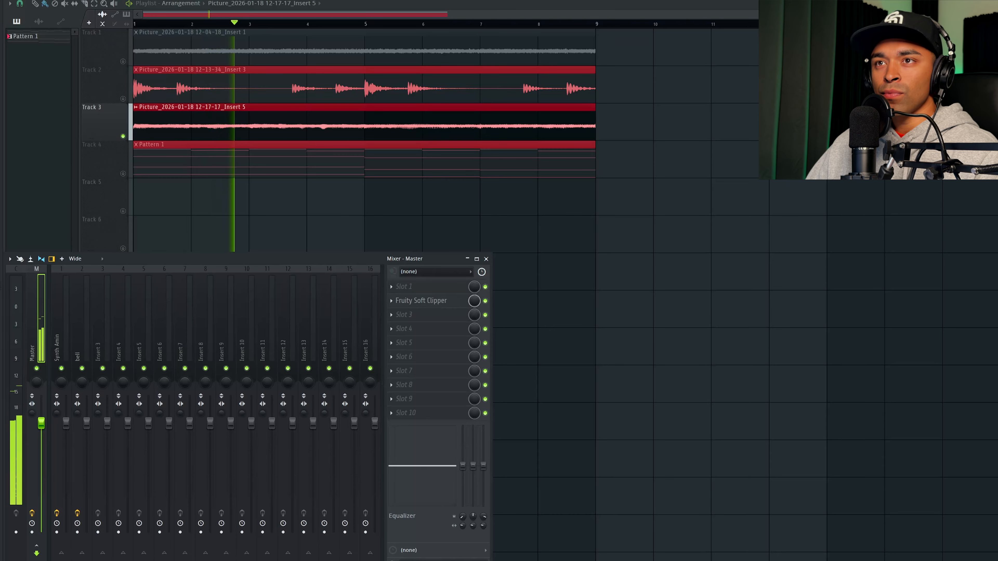
key("F6")
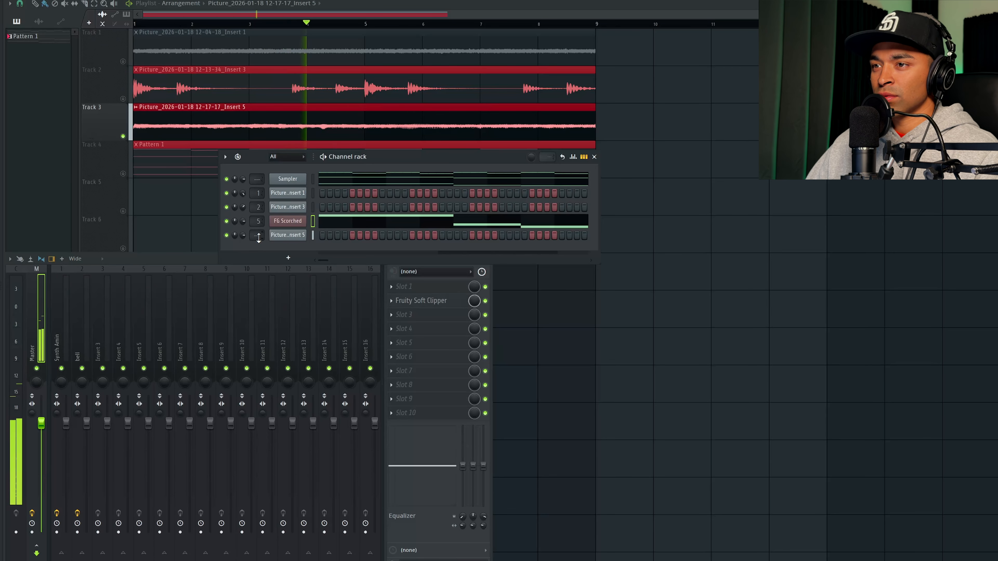
left_click_drag(259, 238, 258, 230)
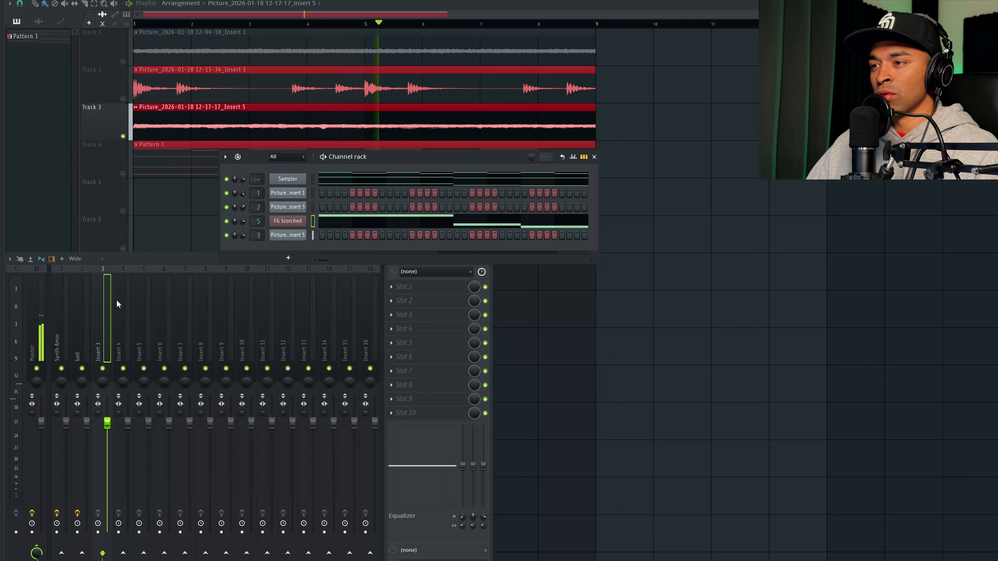
Cut the lows and highs with Fruity Parametric EQ 2 in slot 4 of Insert 3 and adjust the rendered channel's volume slightly.
left_click(425, 332)
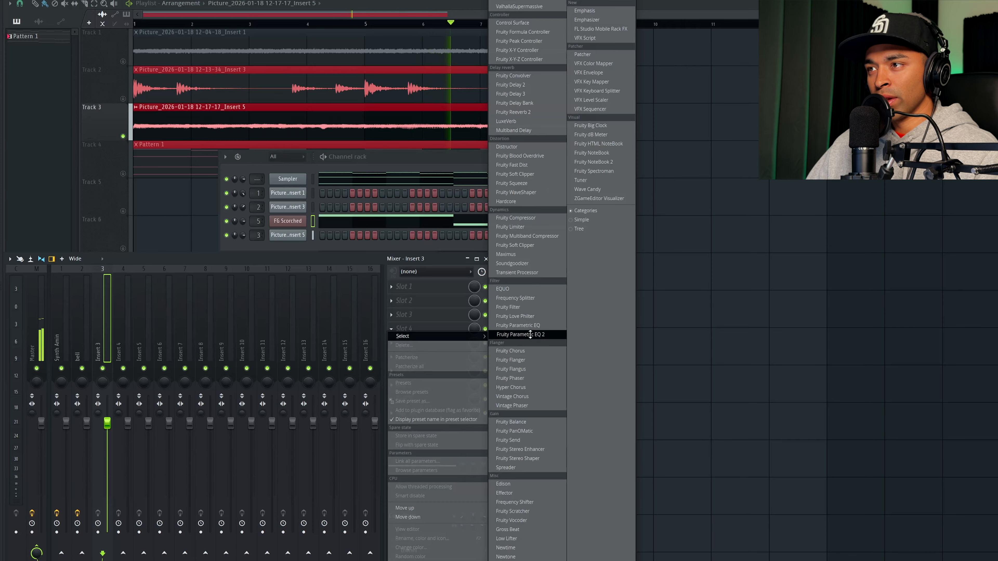
left_click(518, 339)
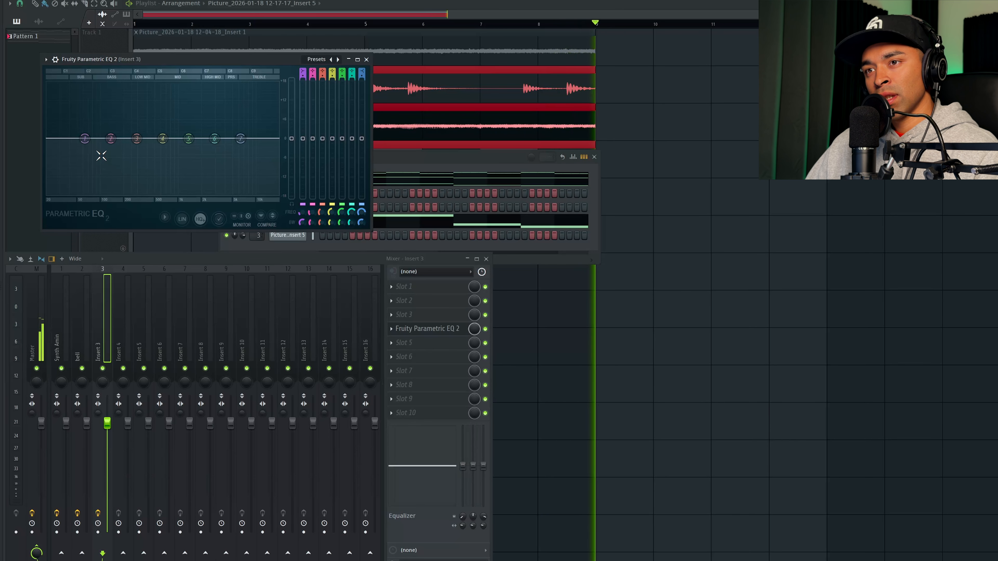
left_click_drag(85, 139, 113, 194)
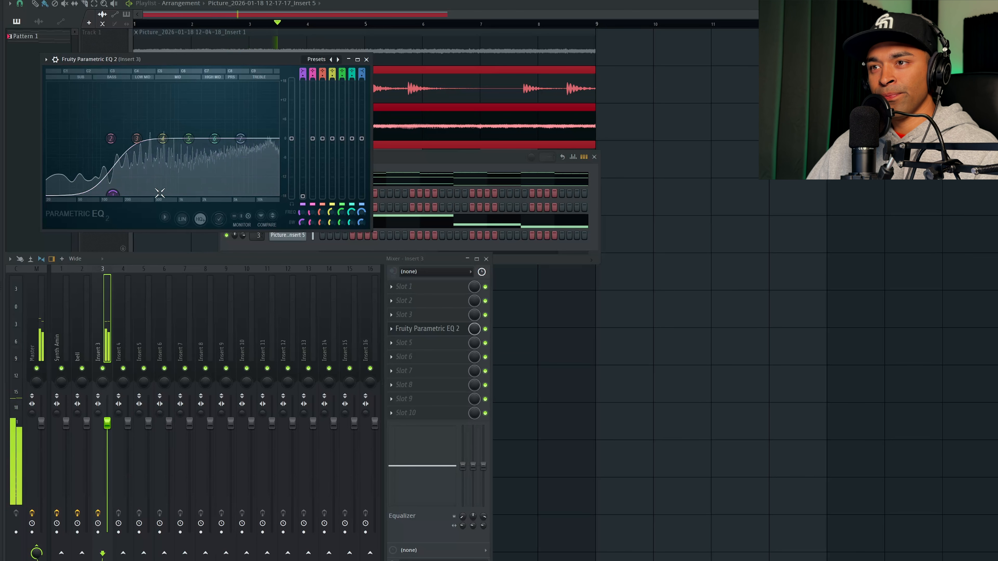
left_click_drag(240, 139, 207, 193)
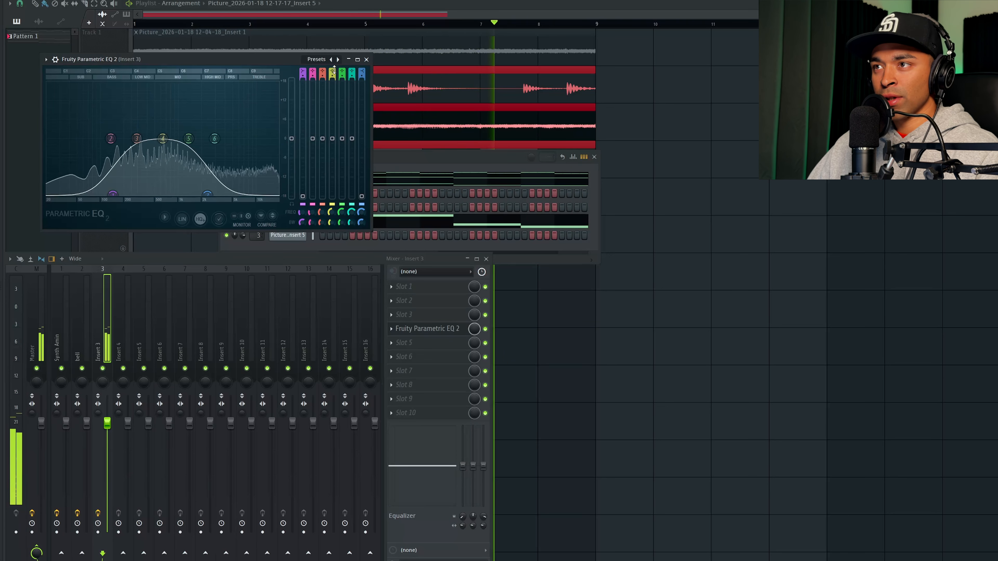
left_click(366, 59)
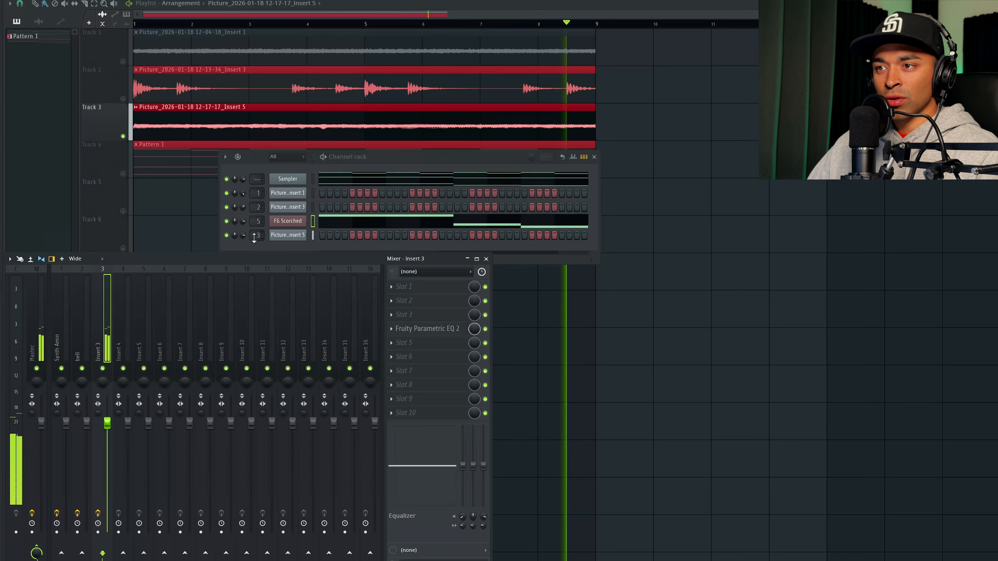
left_click_drag(243, 236, 243, 230)
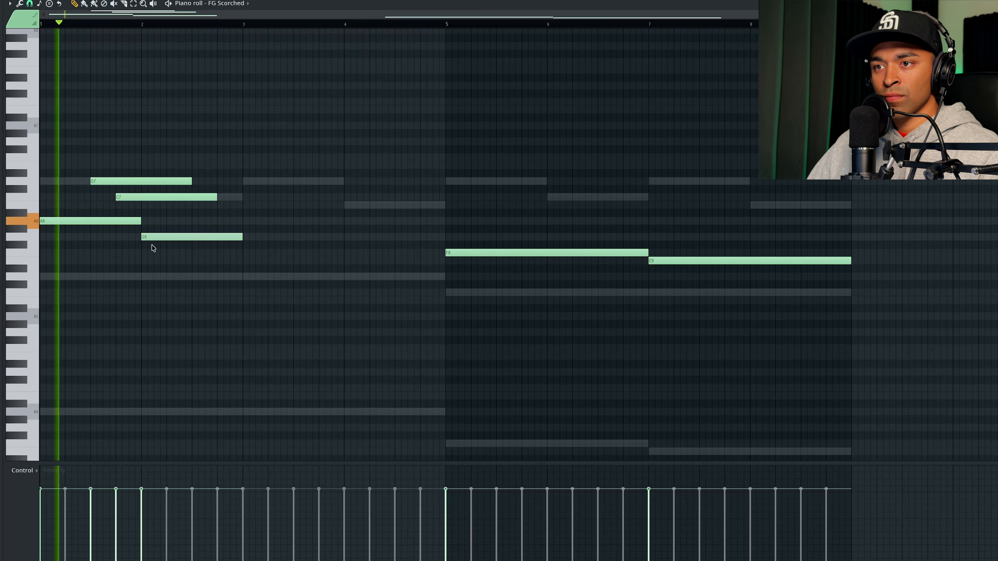
Rework the FG Scorched phrase: move the G note at bar 2 to F half a bar later, lower D to B, and add A at bar 3.
left_click_drag(152, 239, 201, 261)
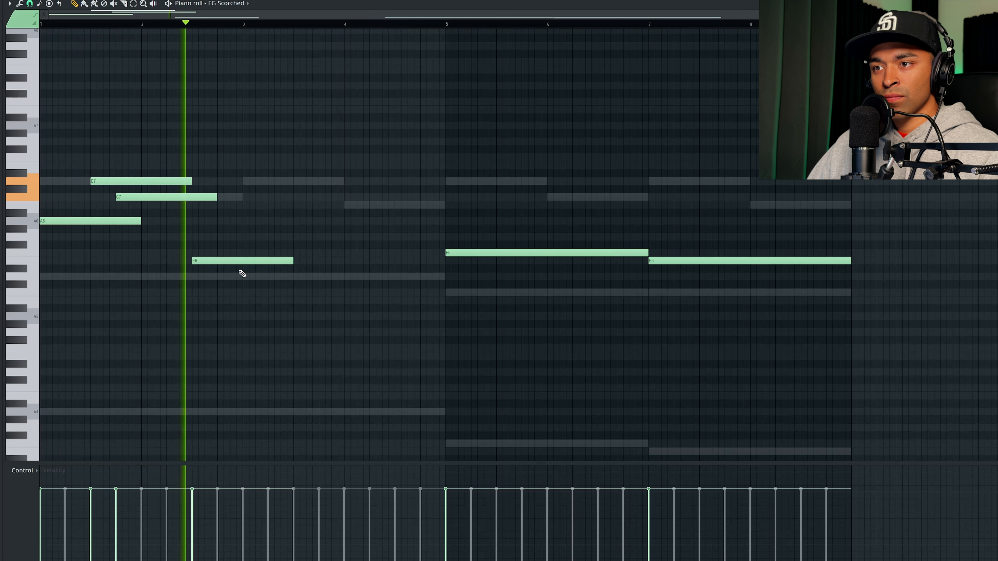
left_click(244, 222)
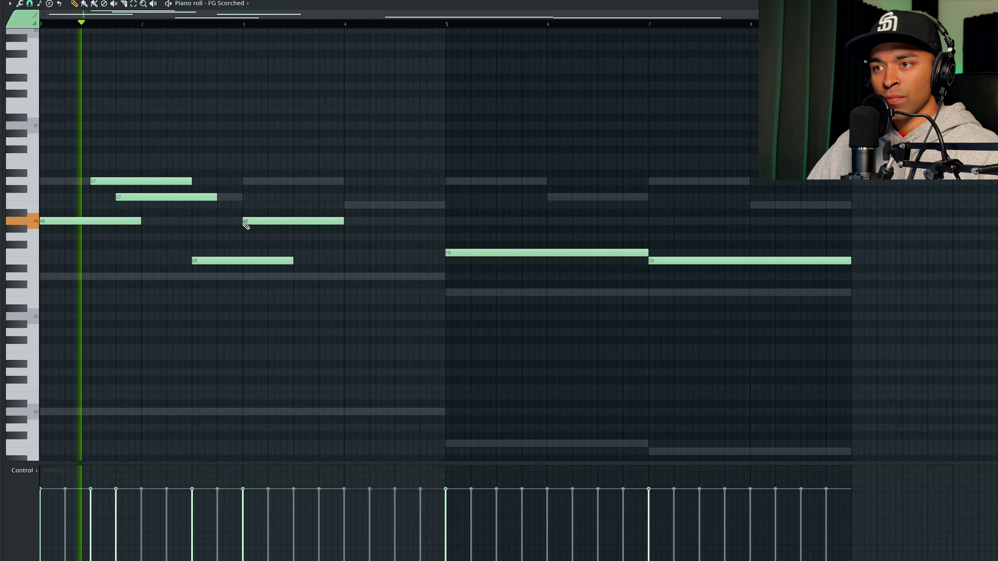
left_click_drag(214, 255, 216, 247)
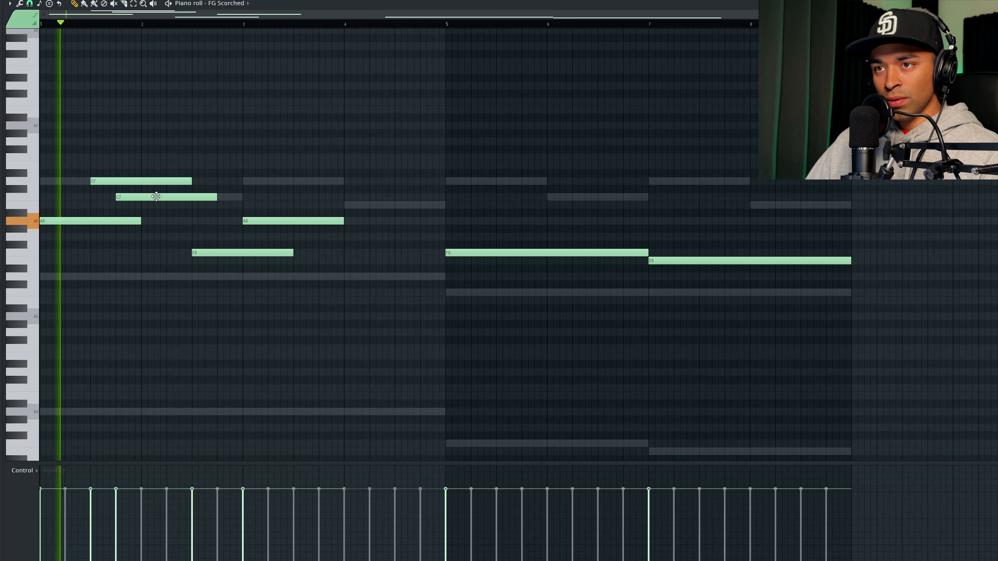
left_click_drag(109, 181, 109, 207)
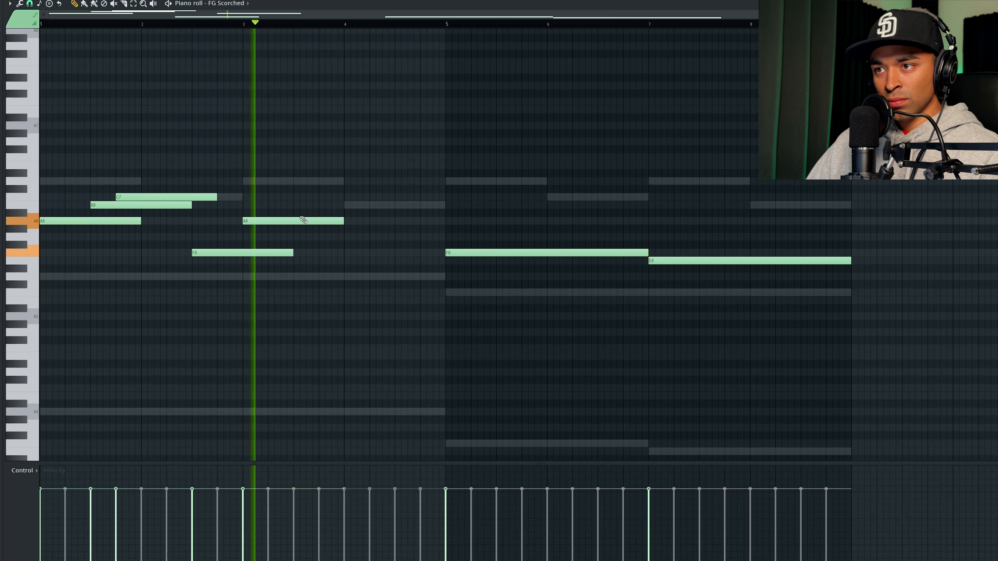
key("space")
Delete the two long notes in bars 5 to 8 and duplicate the two-bar phrase three times to fill eight bars.
right_click(722, 260)
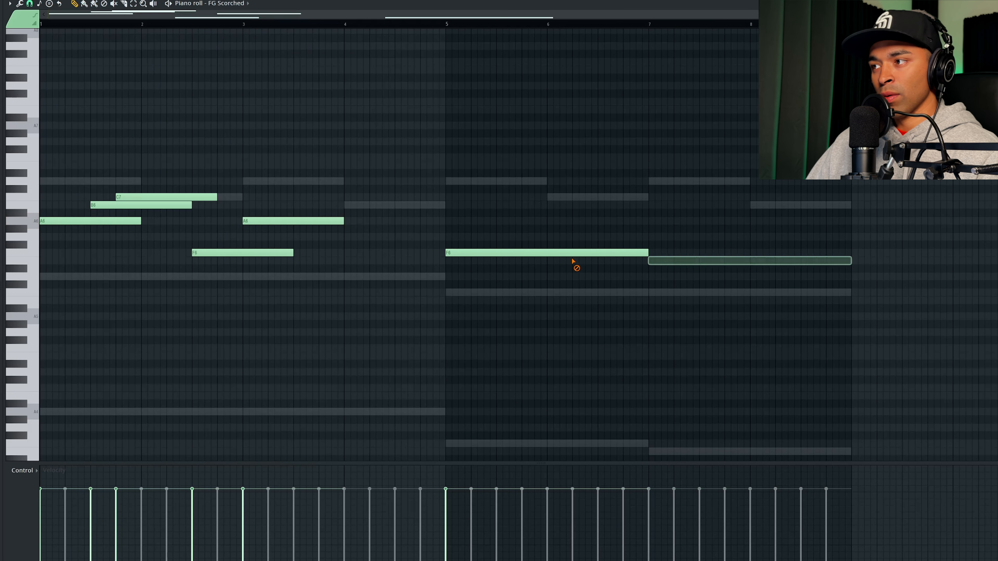
right_click(578, 253)
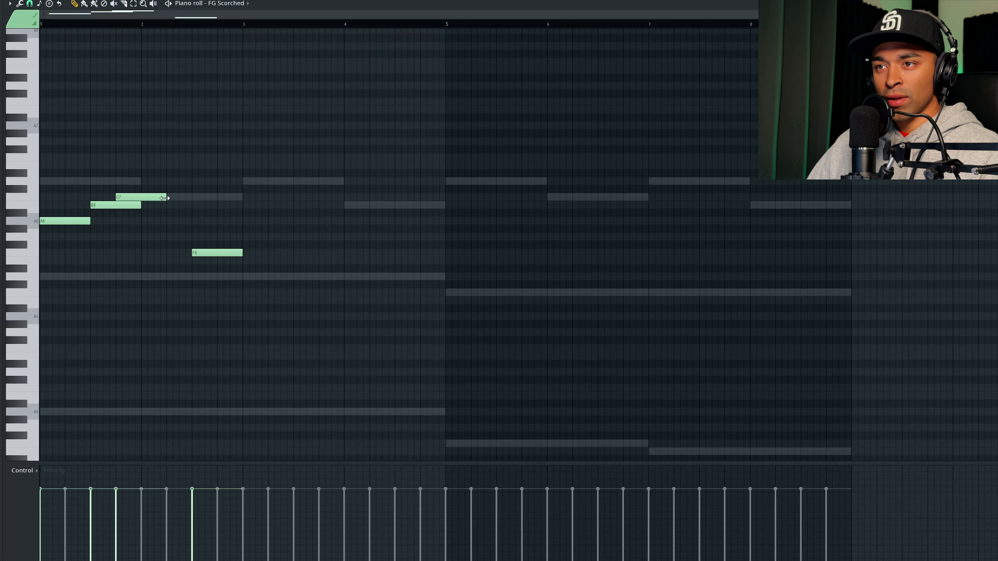
key("ctrl+b")
key("ctrl+b")
key("ctrl+b")
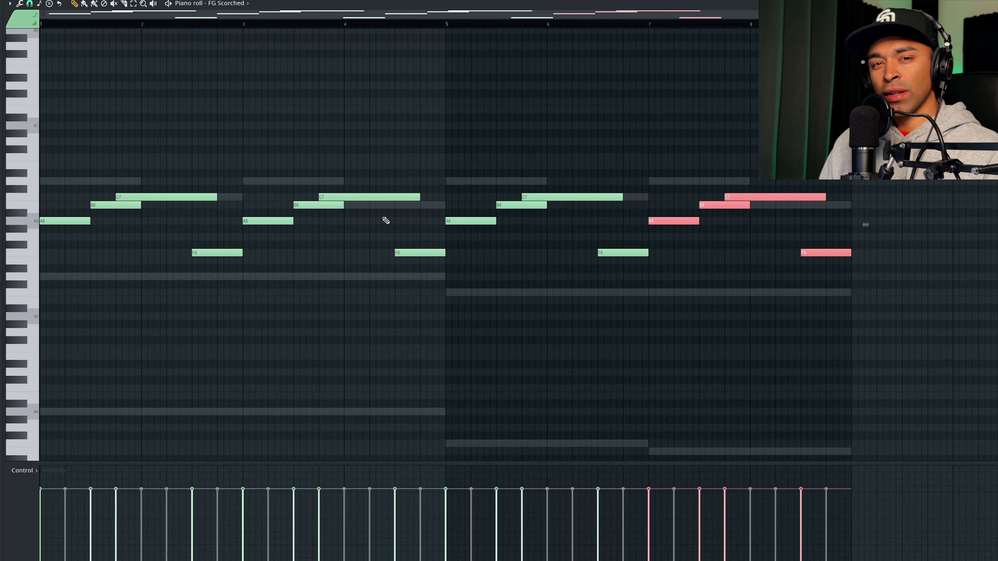
key("ctrl+d")
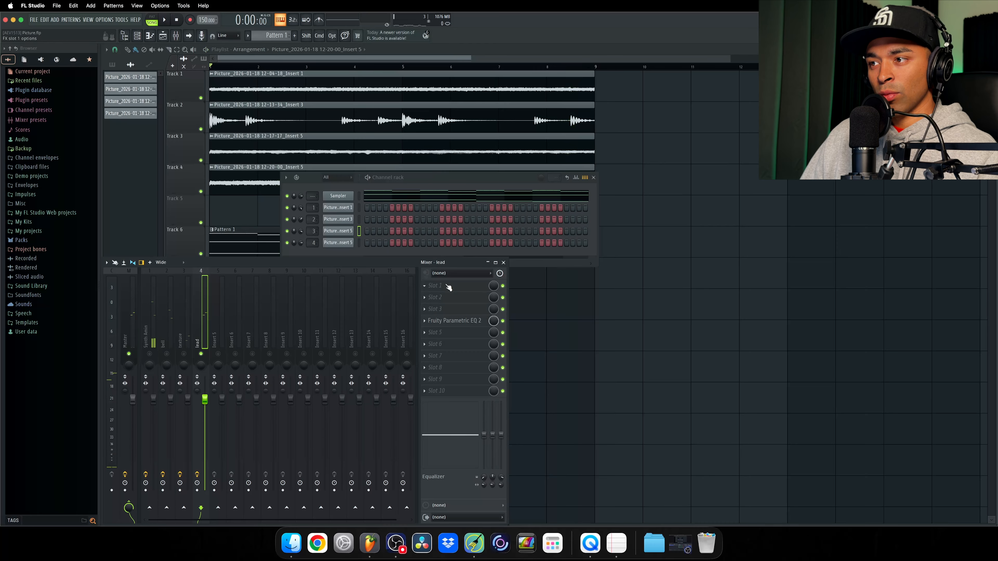
Add ValhallaSupermassive to slot 1 of the lead mixer track and compare the lead in the full mix and in solo.
left_click(446, 286)
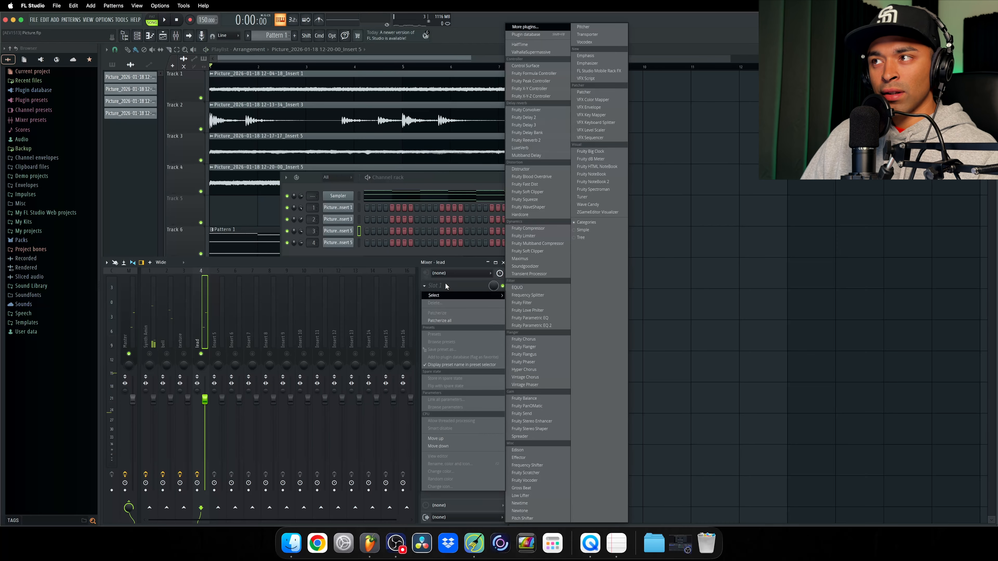
left_click(531, 52)
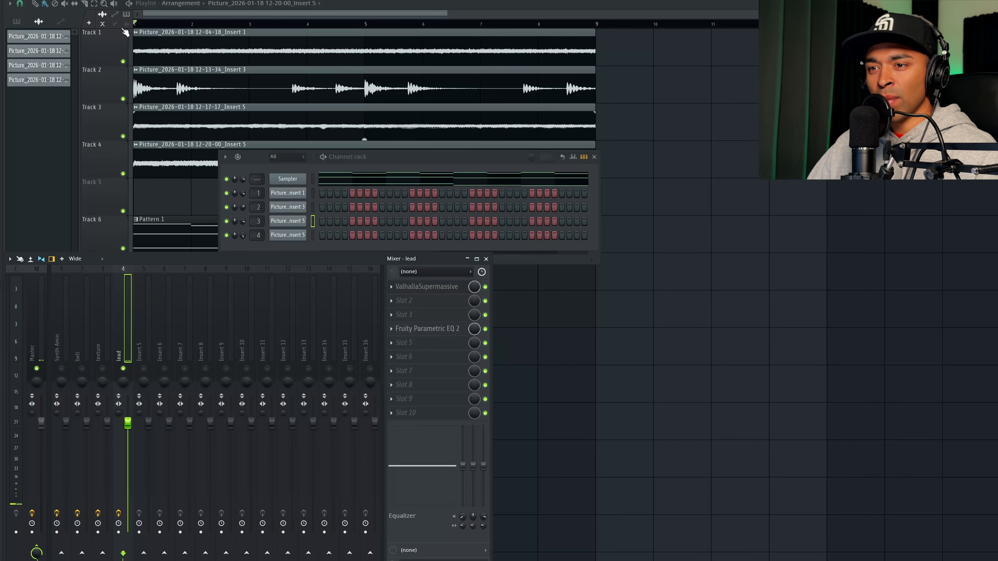
key("space")
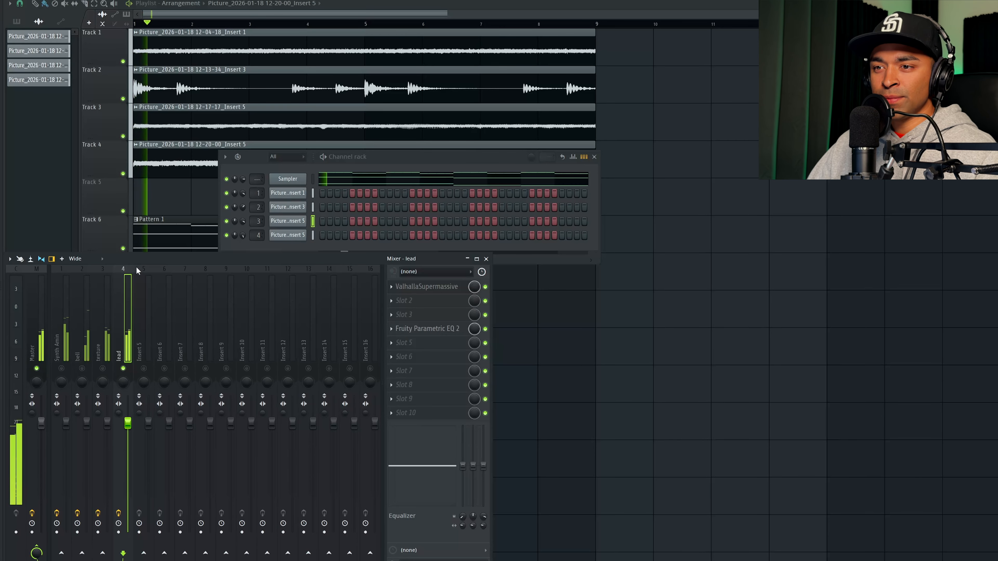
right_click(123, 368)
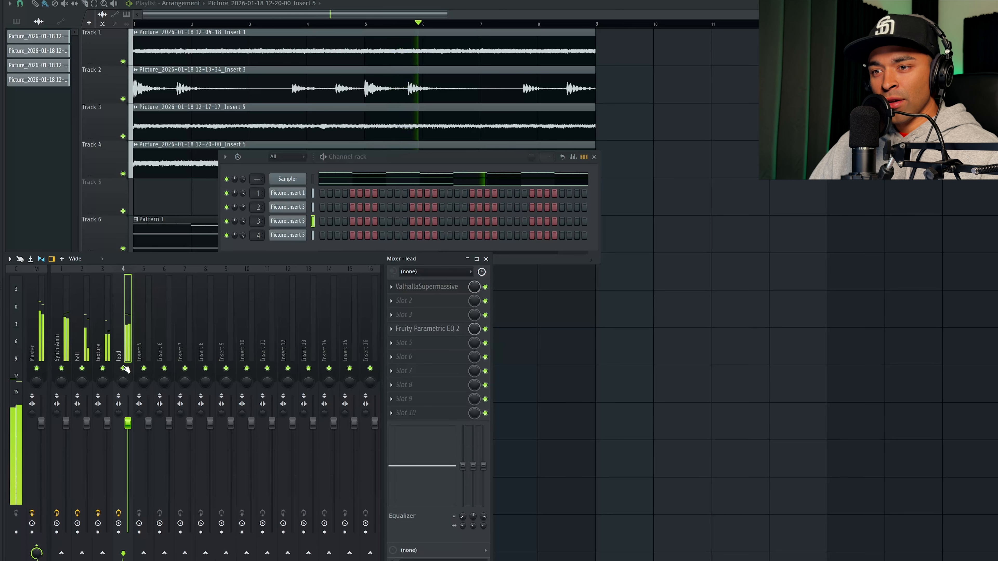
right_click(124, 368)
key("space")
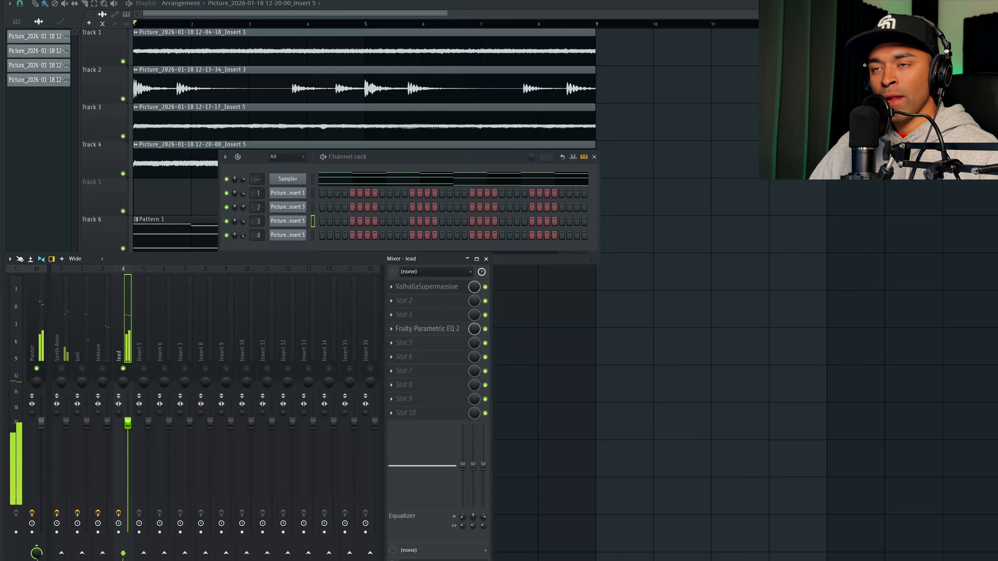
Hide the mixer and channel rack and play the arrangement in the playlist.
key("F9")
key("F9")
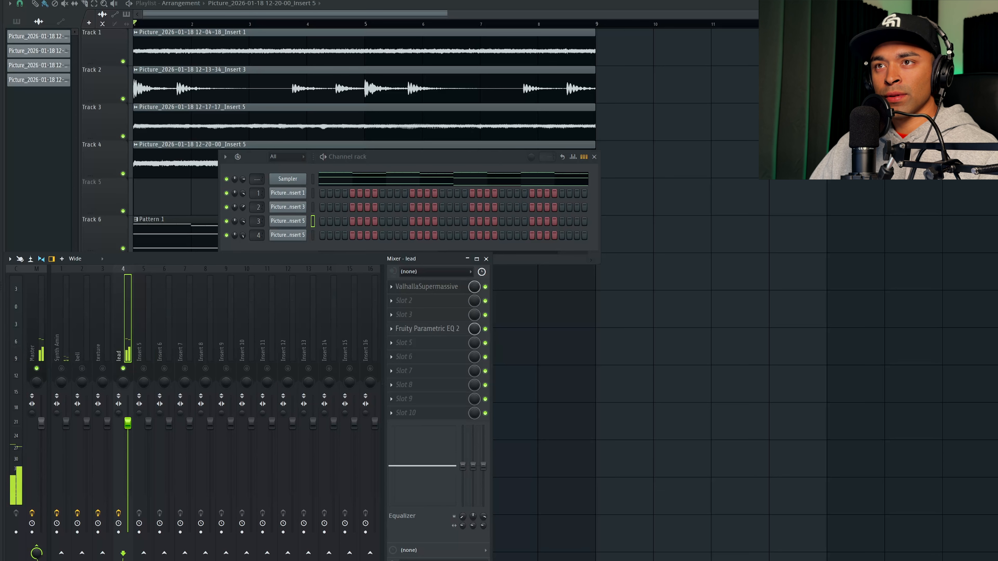
key("F9")
key("F6")
key("space")
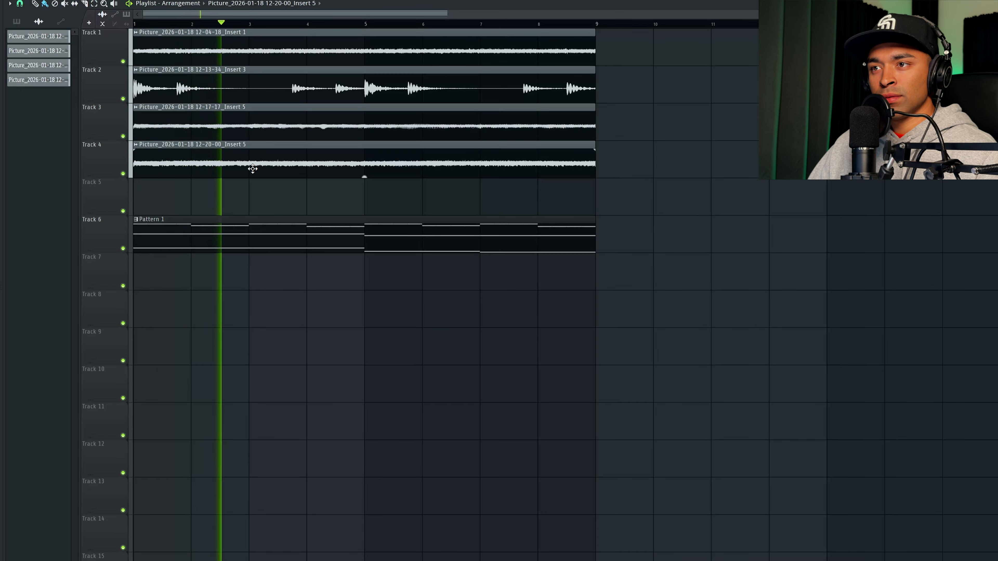
key("space")
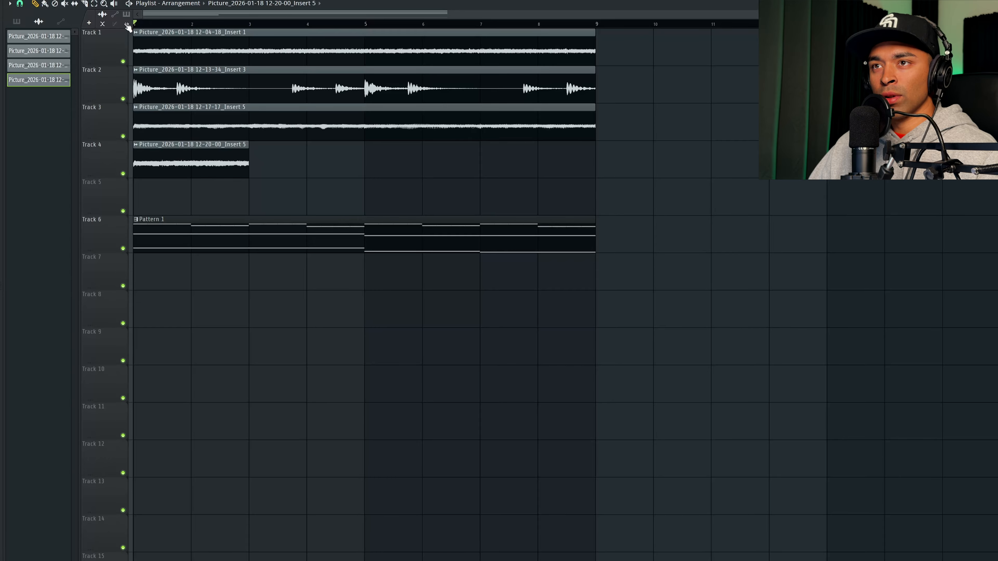
Lengthen the audio clip on Track 4 to four bars and duplicate it to fill eight bars while the arrangement plays.
left_click_drag(246, 164, 363, 163)
key("space")
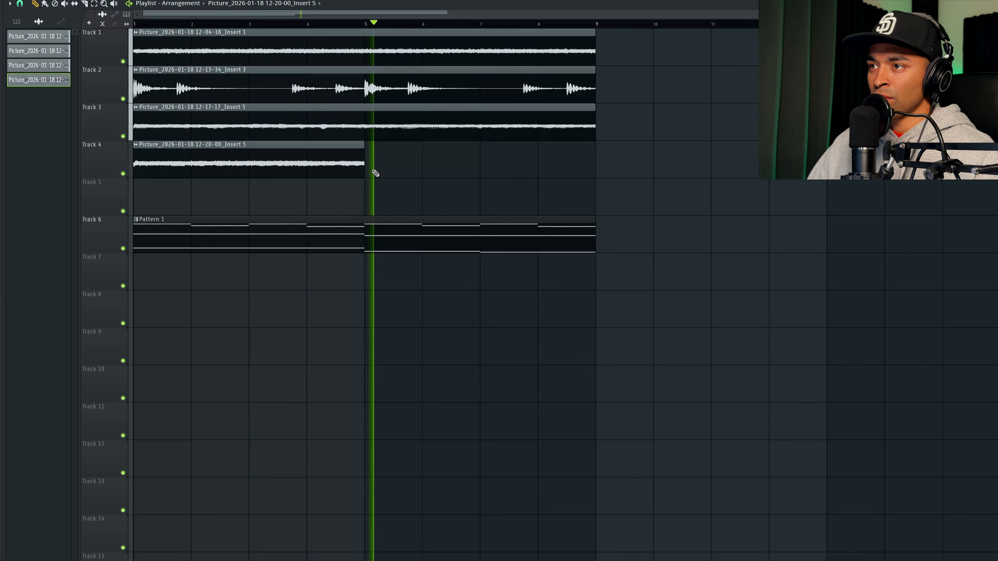
left_click_drag(375, 173, 340, 168)
key("ctrl+b")
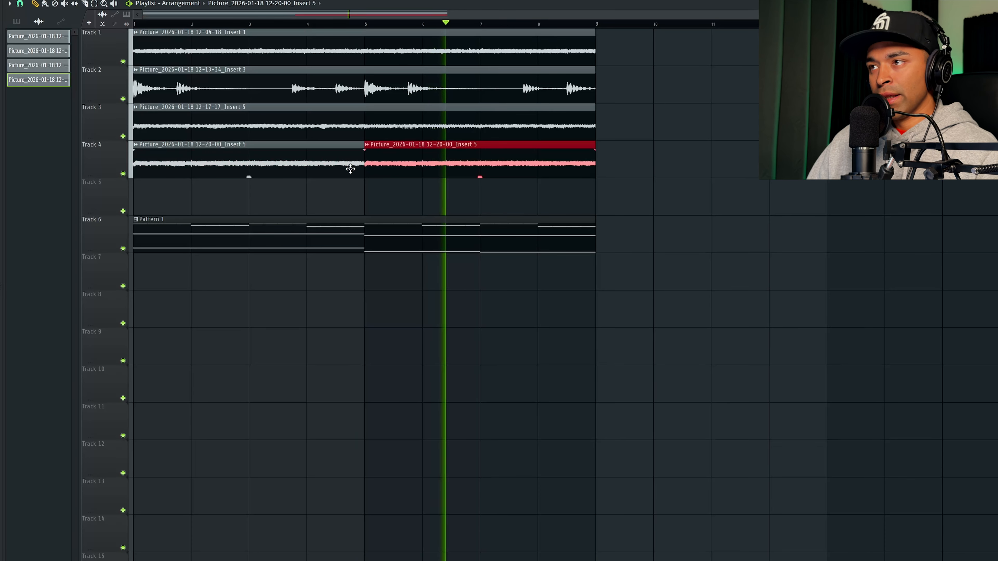
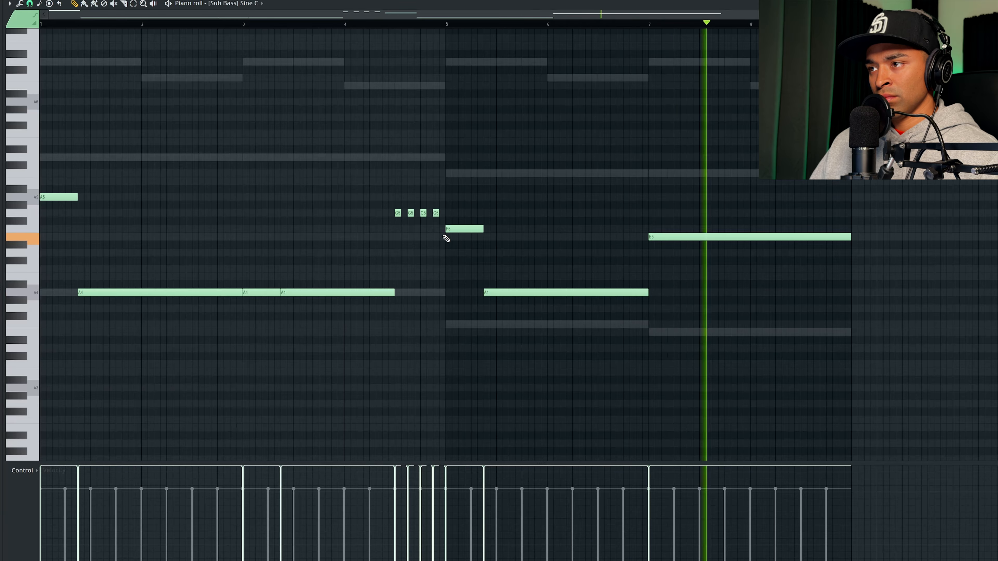
Raise the sub bass note at bar 5 to A5, pan the four short notes before it alternately to opposite extremes, and return to note velocity.
left_click_drag(452, 230, 452, 198)
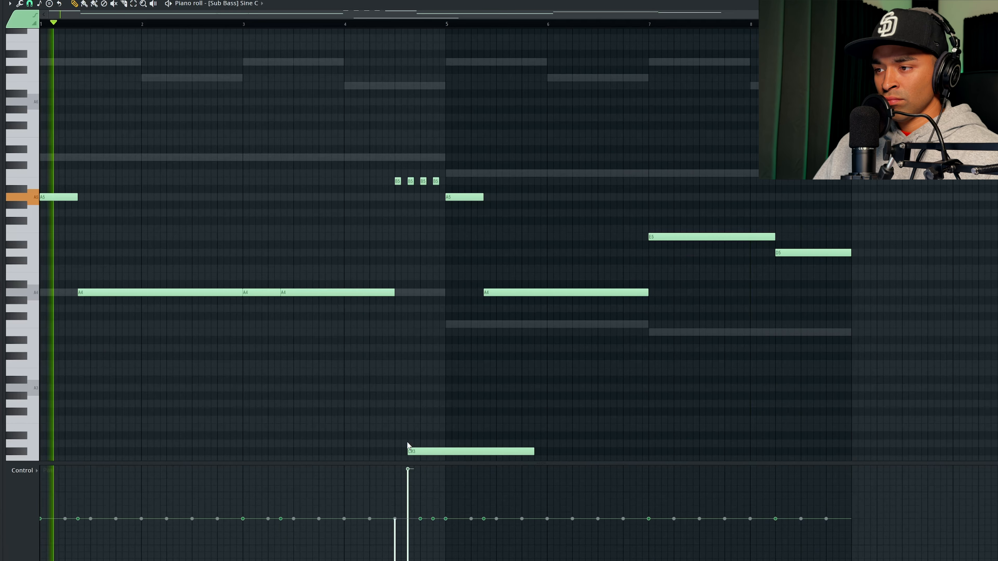
scroll(409, 448, "down", 2)
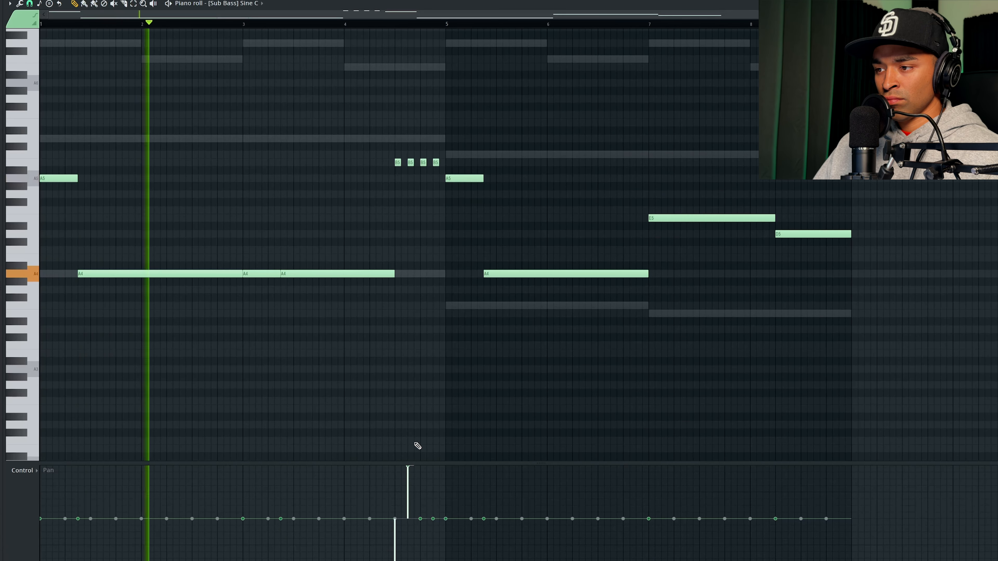
left_click_drag(420, 520, 422, 560)
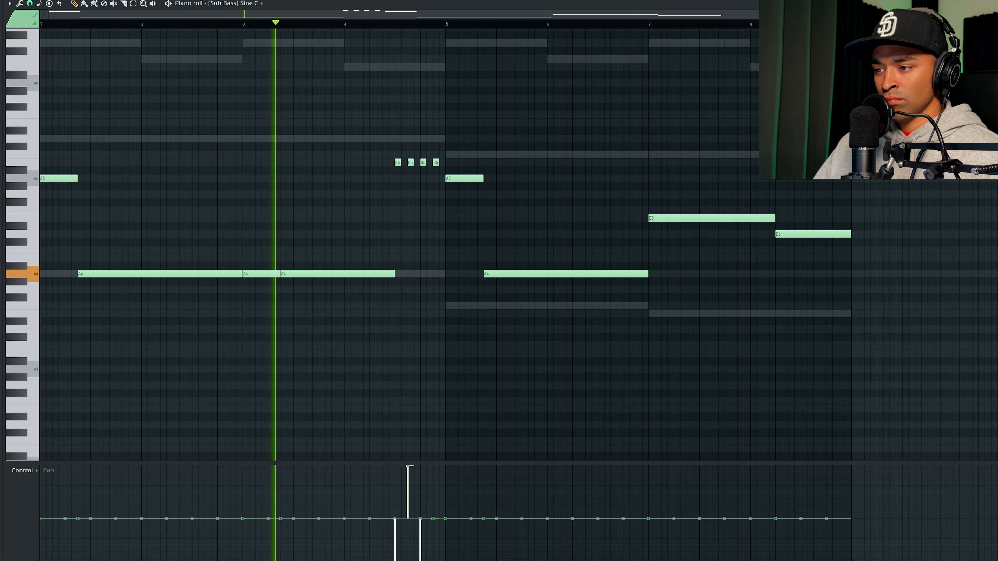
left_click_drag(434, 519, 434, 415)
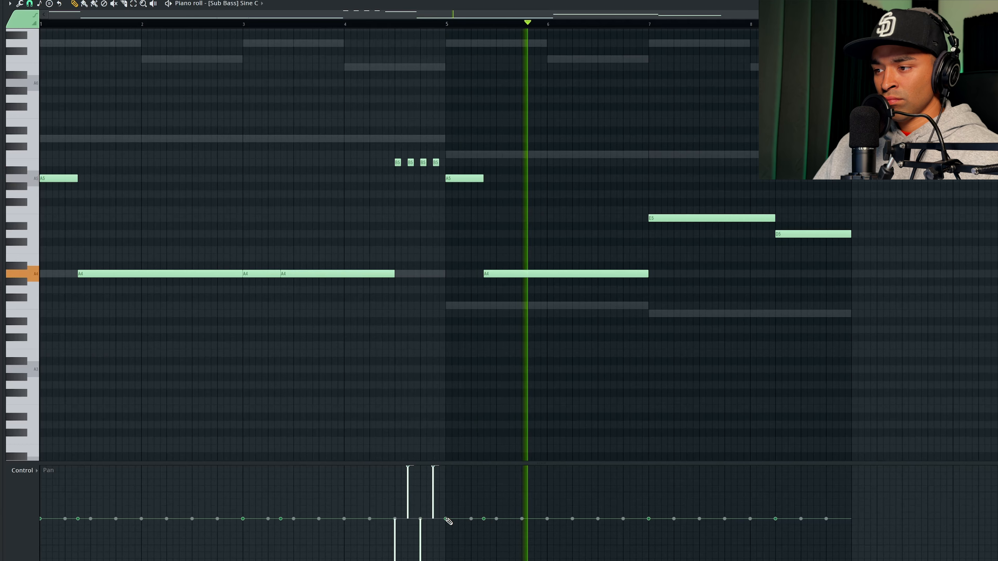
left_click(503, 385)
right_click(502, 384)
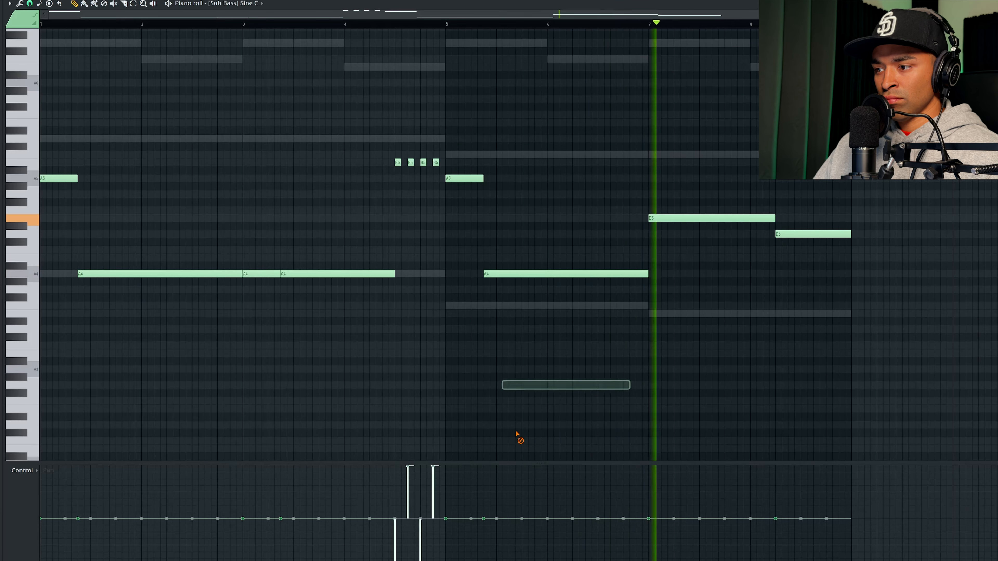
left_click(24, 471)
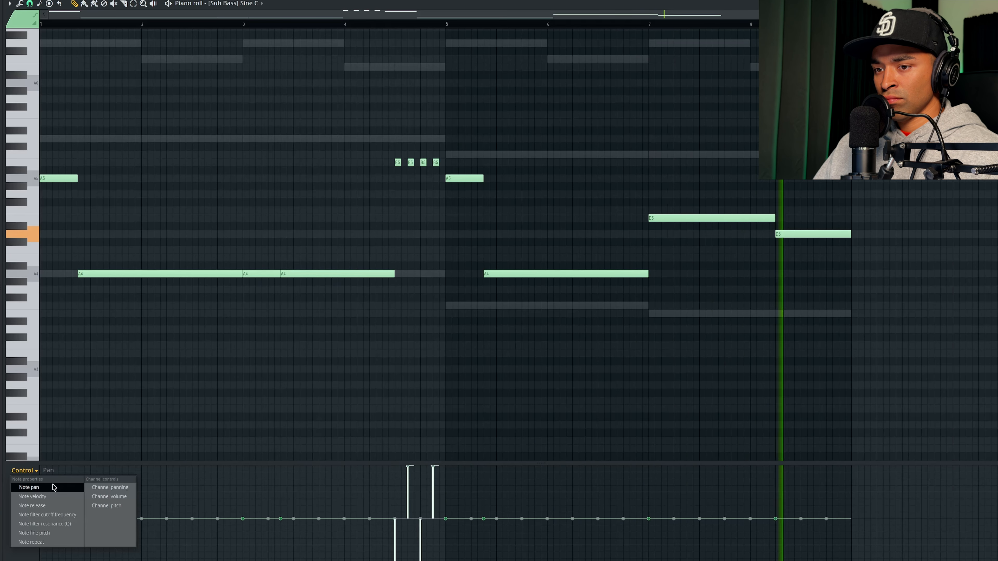
left_click(32, 497)
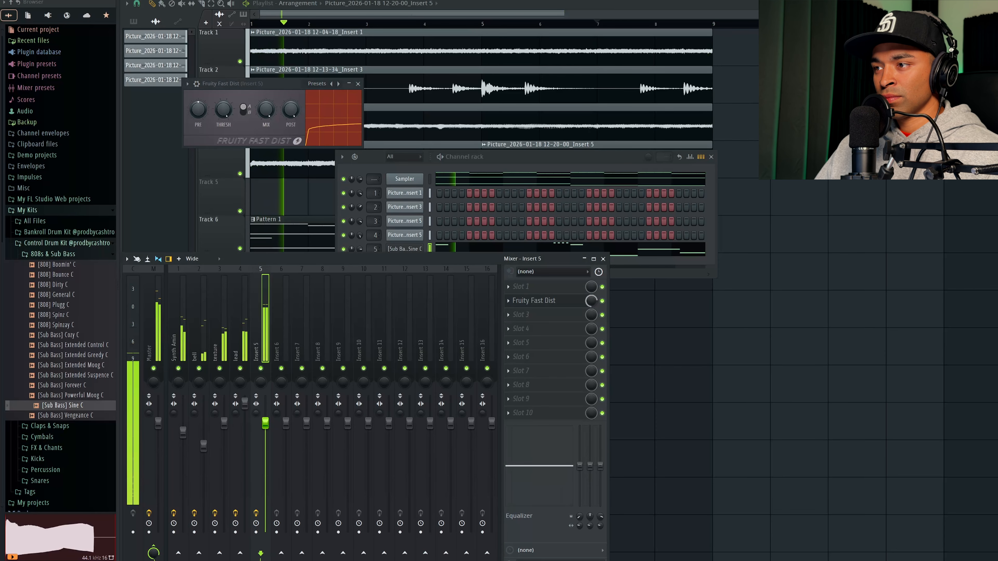
Close the Fruity Fast Dist window and add Fruity Parametric EQ 2 to the sub bass mixer track.
left_click(568, 305)
left_click(540, 353)
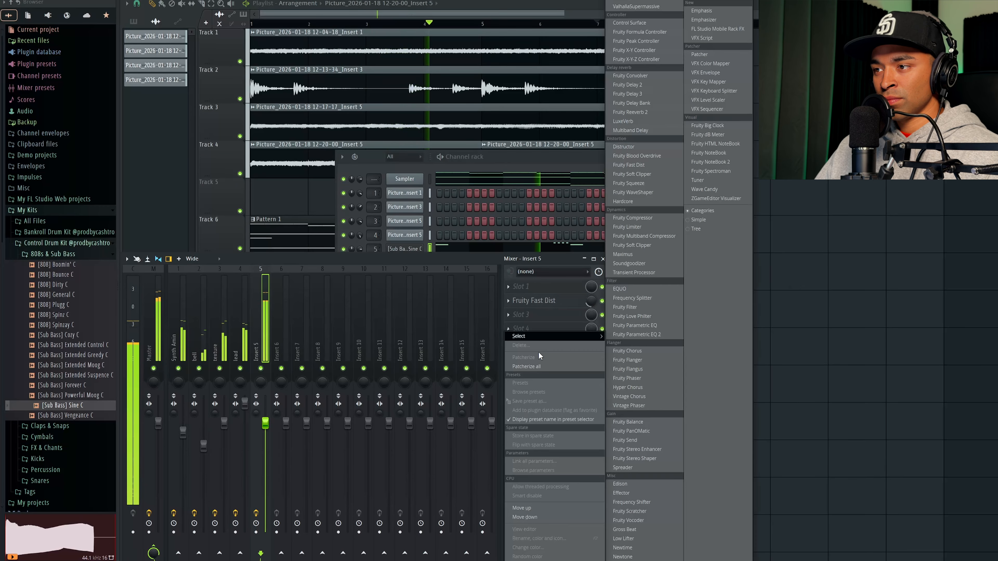
left_click(662, 337)
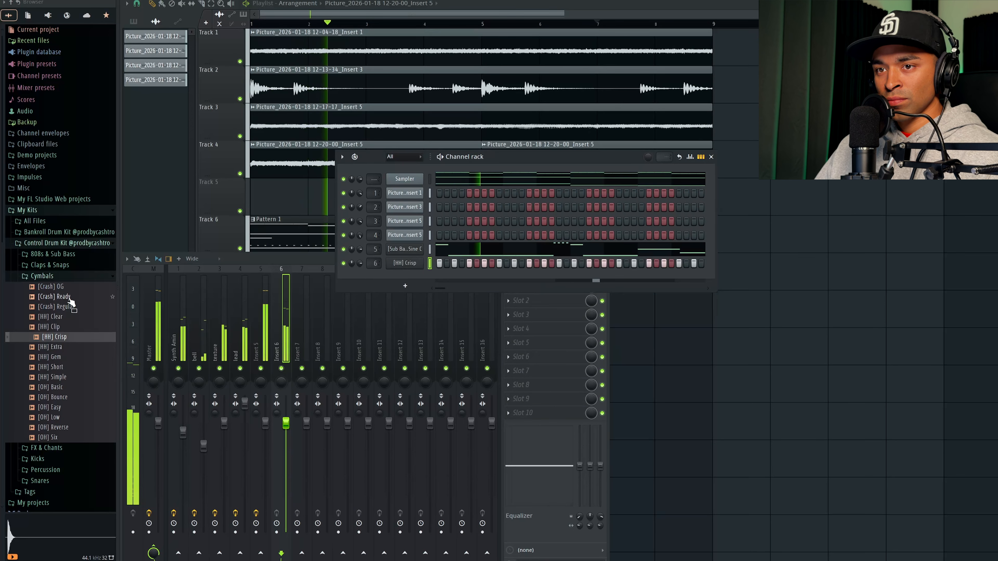
Audition the snare samples in the Control Drum Kit and add [Snare] Stack as a new channel below [HH] Crisp.
left_click(81, 278)
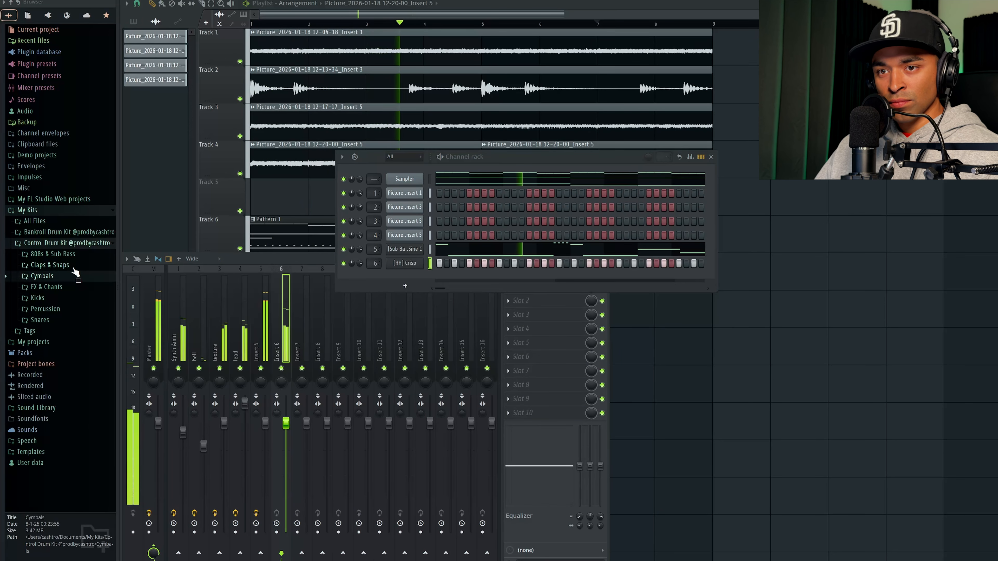
left_click(56, 319)
left_click(60, 342)
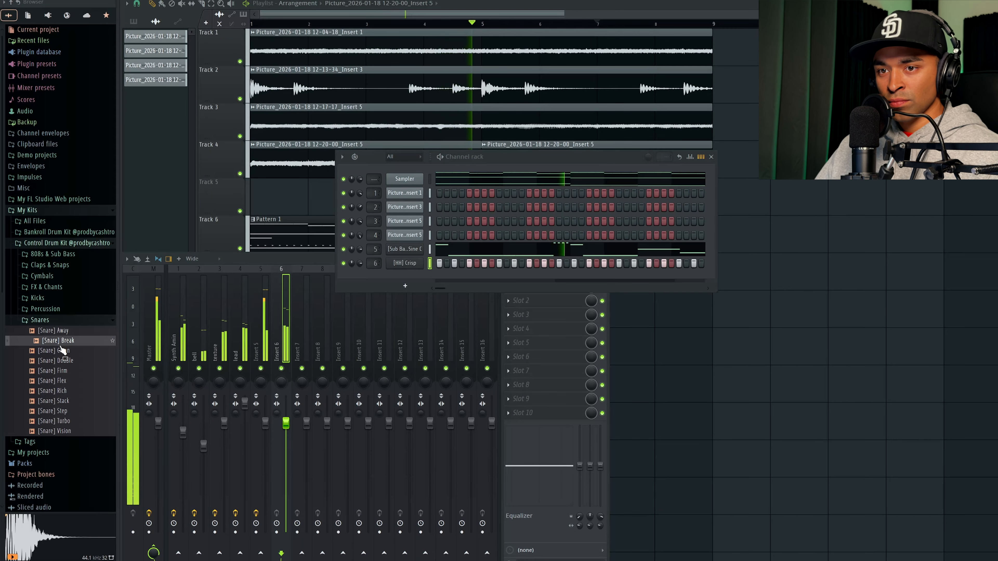
left_click(63, 351)
left_click(62, 361)
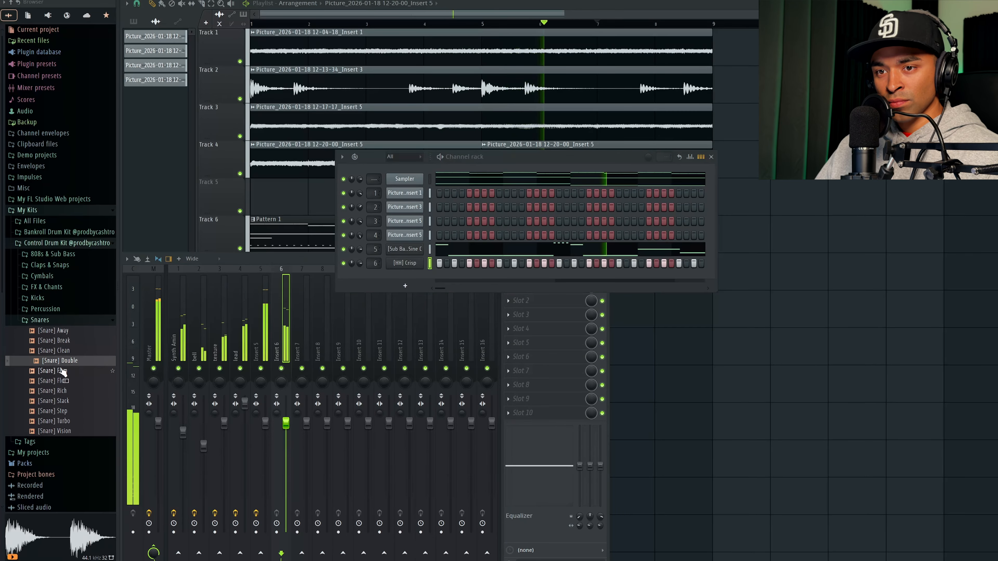
left_click(65, 381)
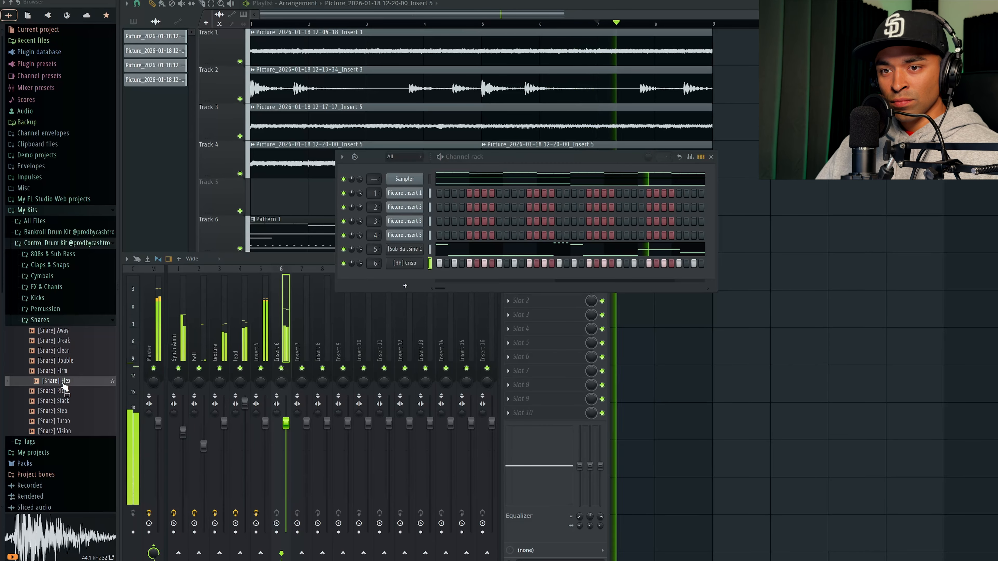
left_click(67, 392)
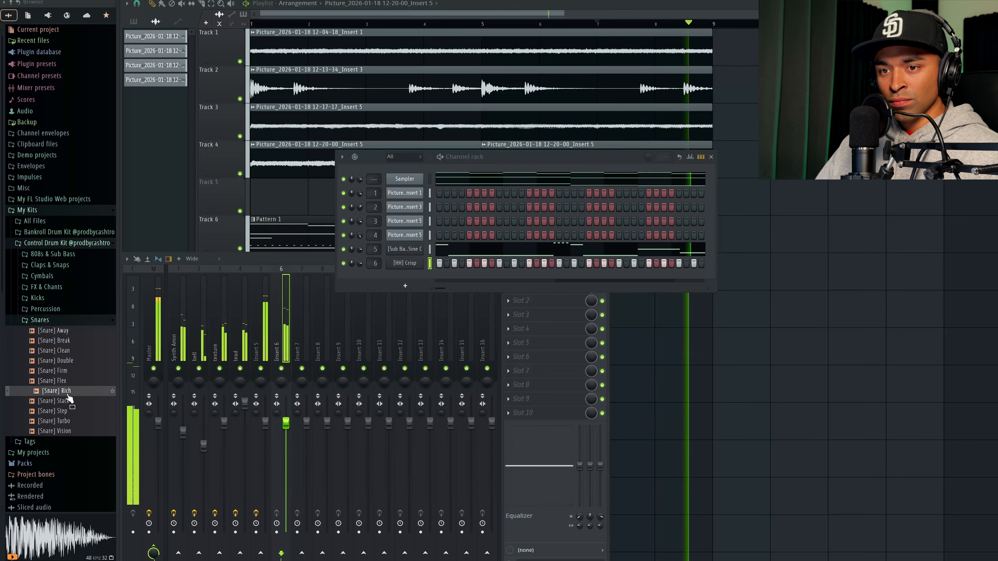
left_click(71, 403)
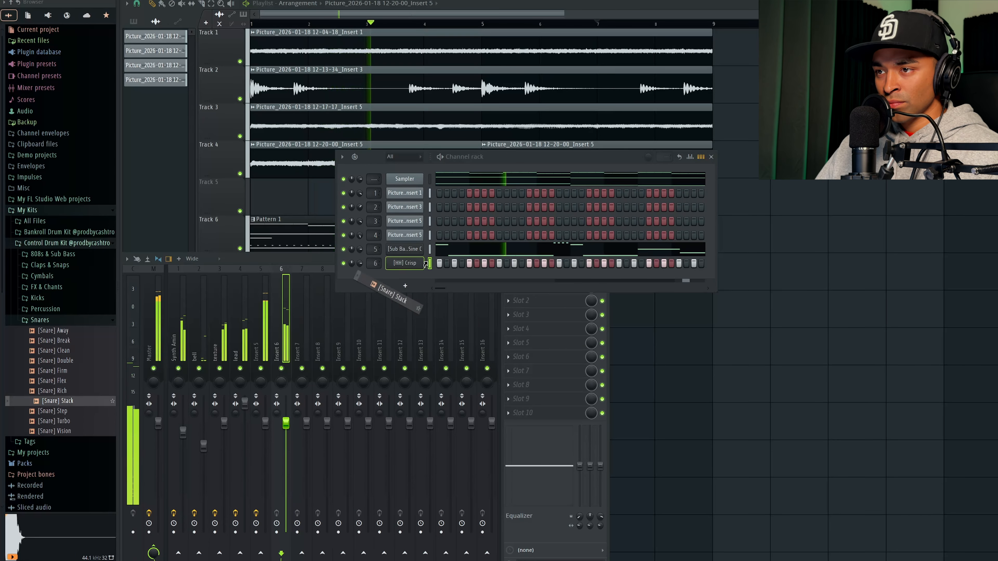
left_click_drag(421, 275, 426, 277)
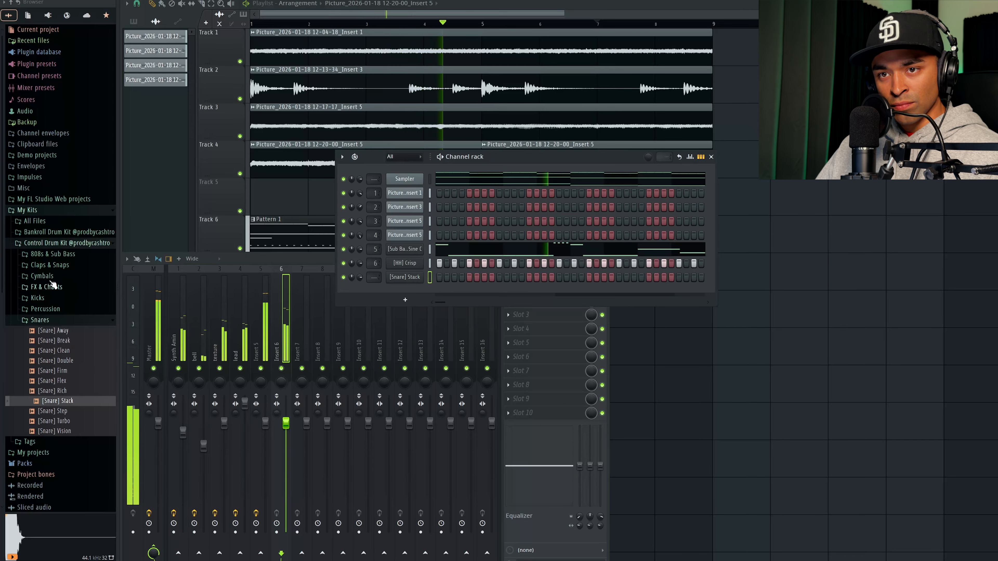
Import Clap MIDI from the Claps & Snaps folder onto the [Snare] Stack channel with all tracks.
left_click(63, 267)
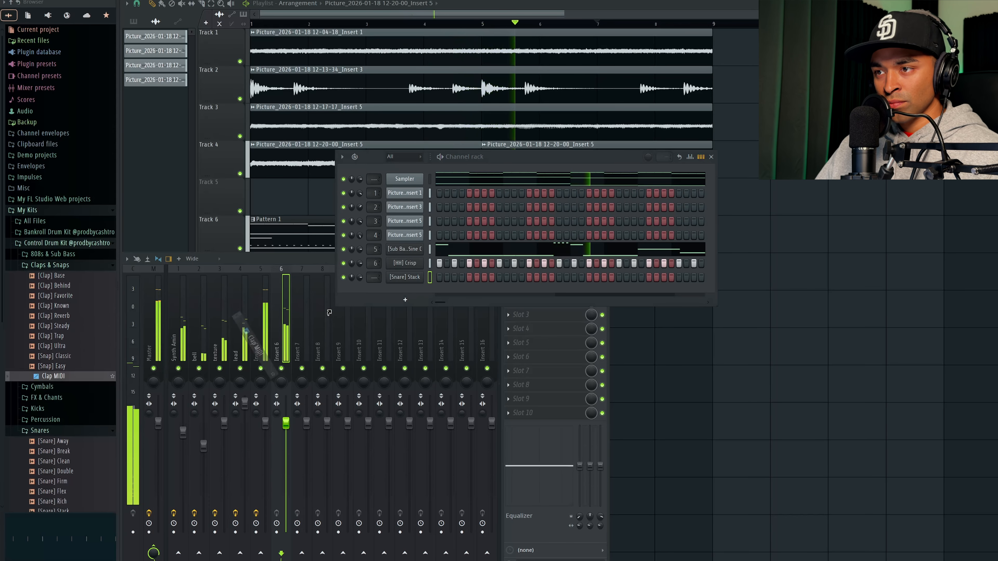
left_click_drag(397, 283, 414, 284)
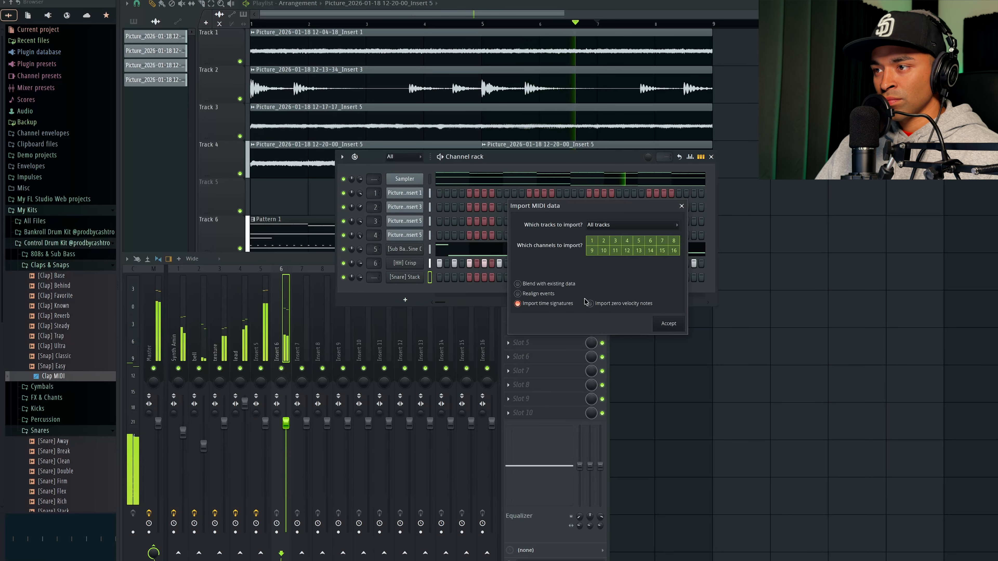
left_click(658, 324)
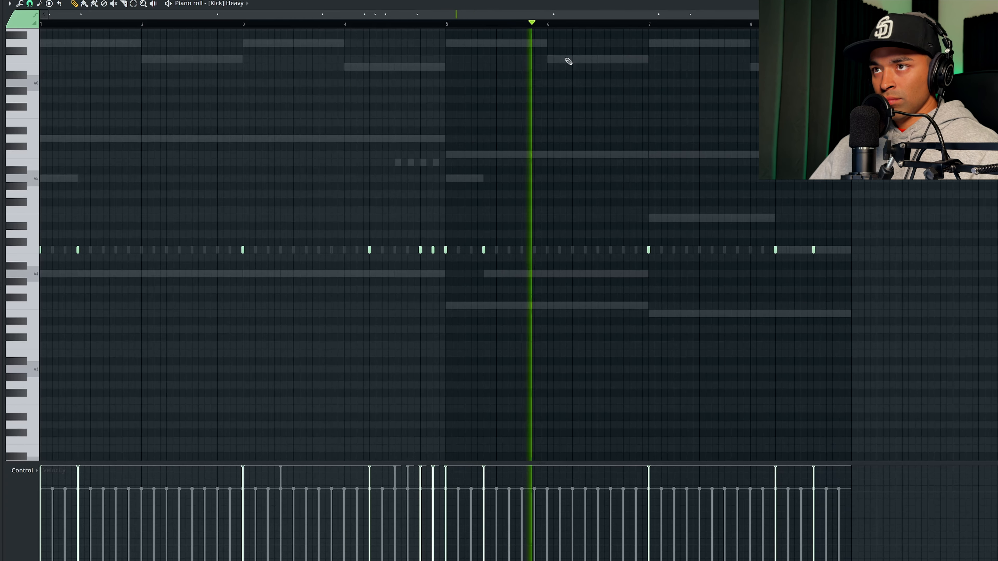
Rework the [Kick] Heavy hits late in bar 4: add one on the offbeat after beat 3 and remove both hits within beat 4.
left_click(258, 23)
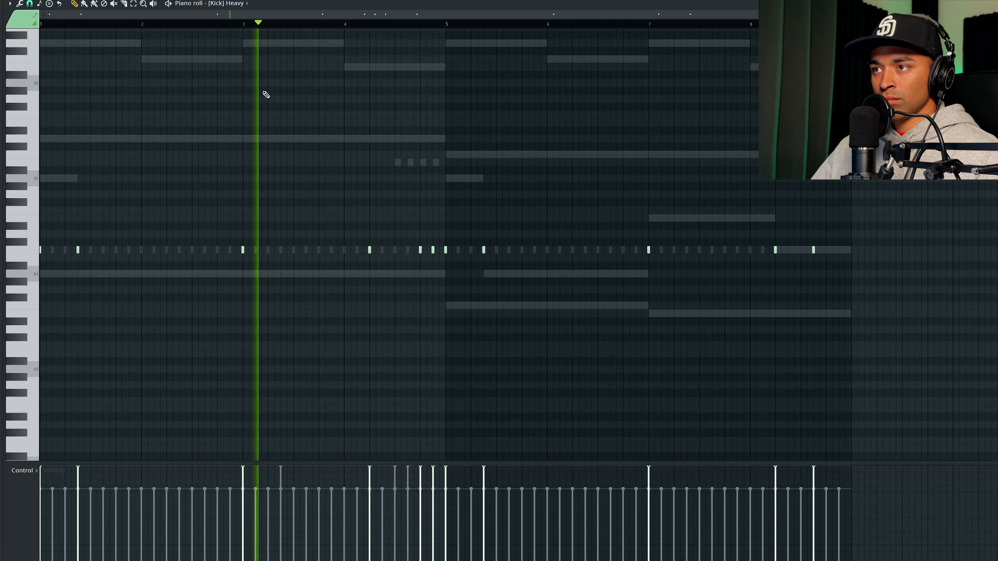
left_click(395, 250)
left_click(406, 251)
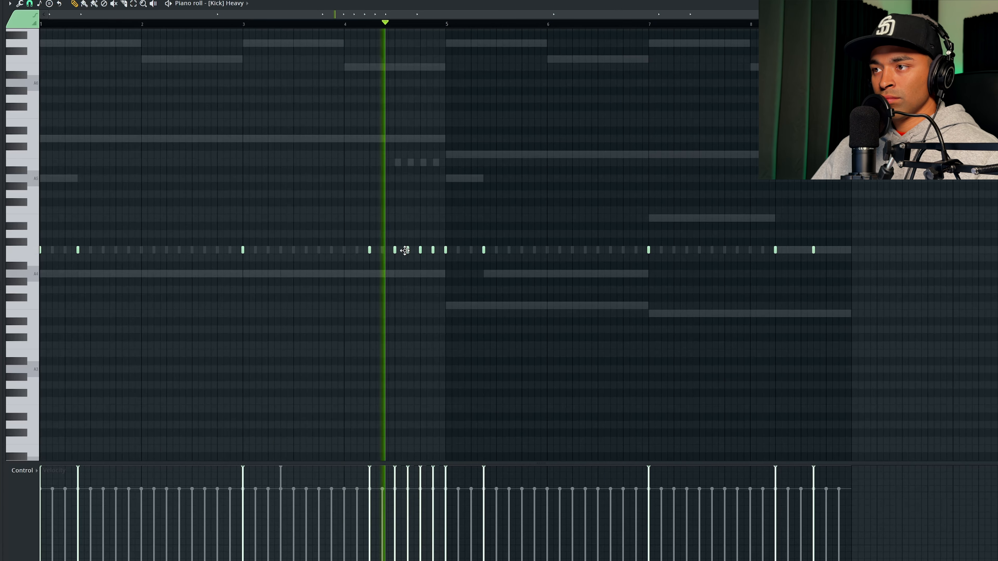
right_click(420, 250)
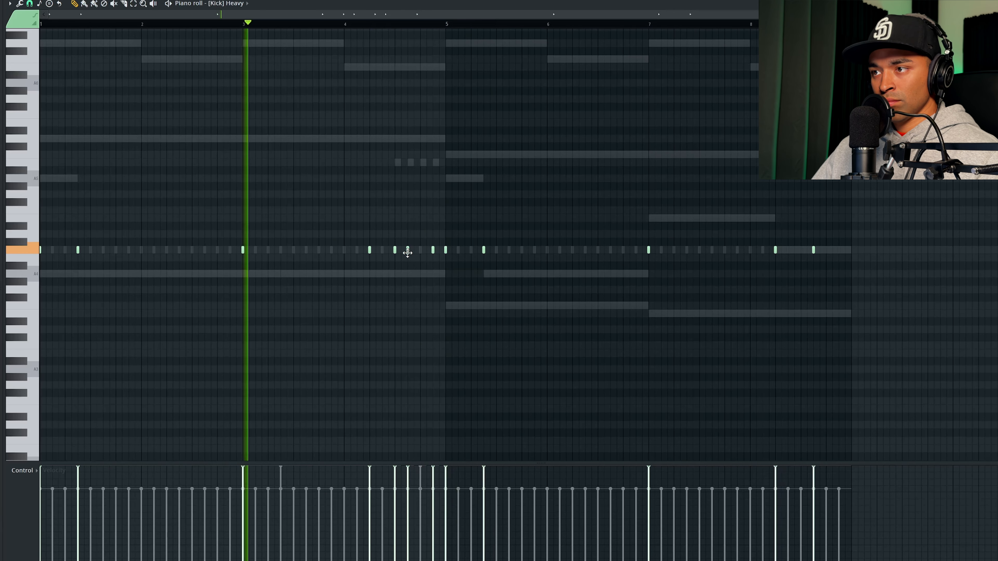
right_click(395, 250)
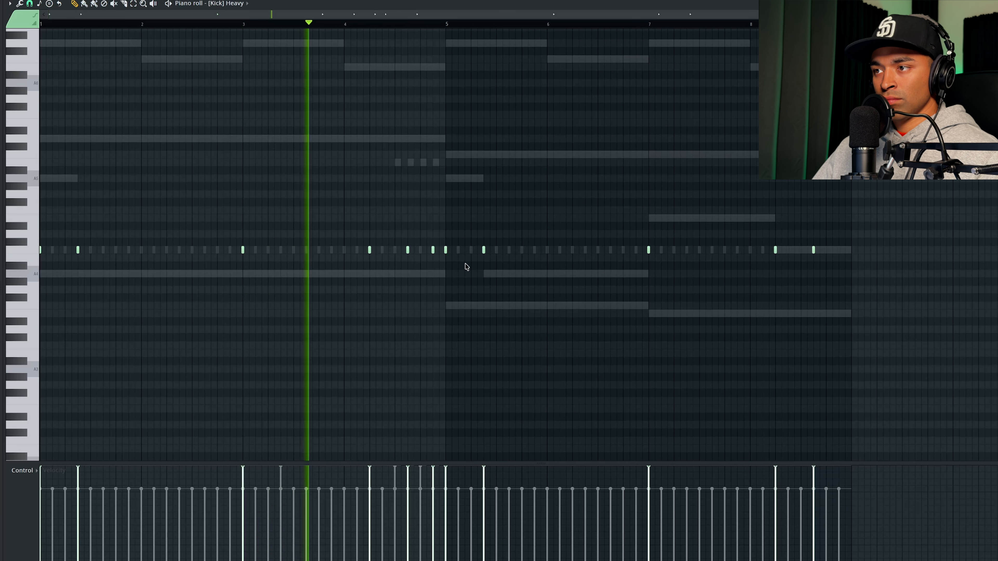
right_click(433, 251)
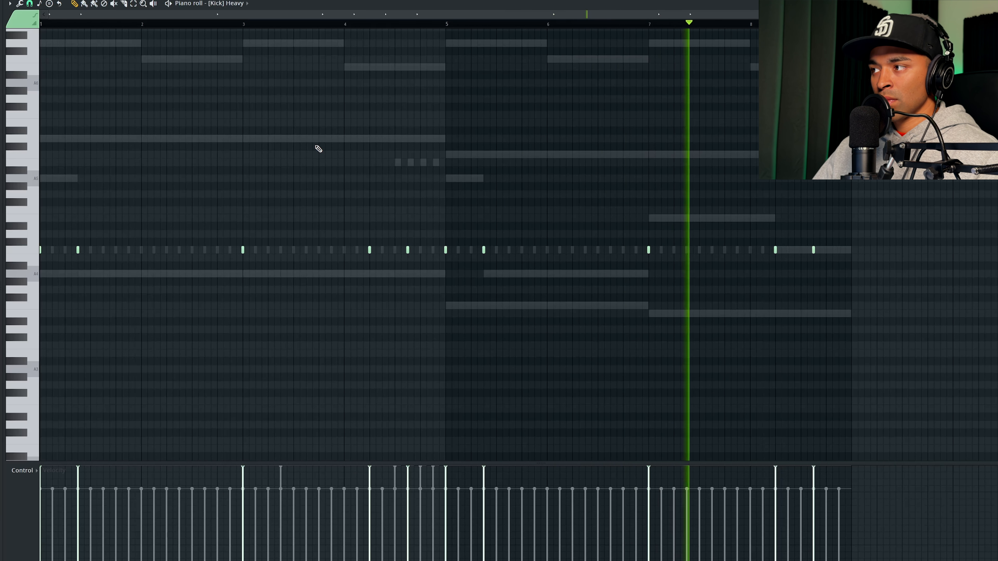
Show the sample browser, close the piano roll, and route the [Kick] Heavy channel to mixer track 8.
key("alt+F8")
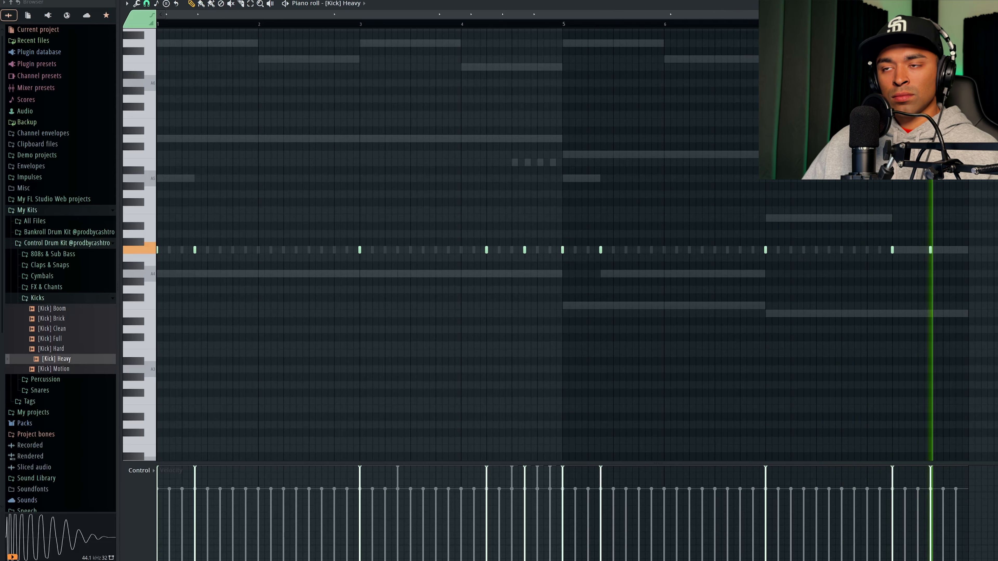
key("Escape")
left_click_drag(376, 291, 376, 280)
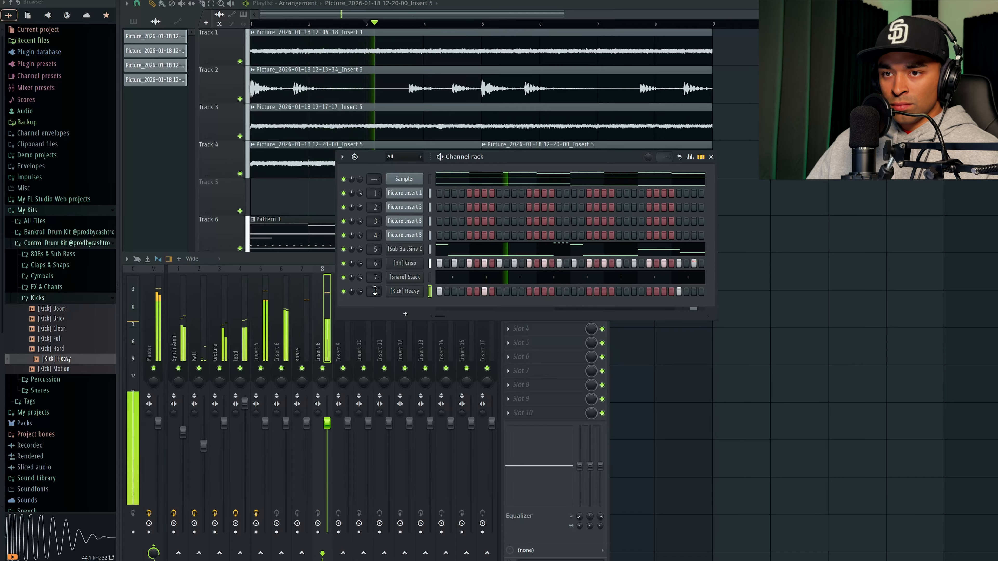
Audition the kick samples, replace [Kick] Heavy with [Kick] Hard on its channel, and lower the channel's volume.
left_click(73, 309)
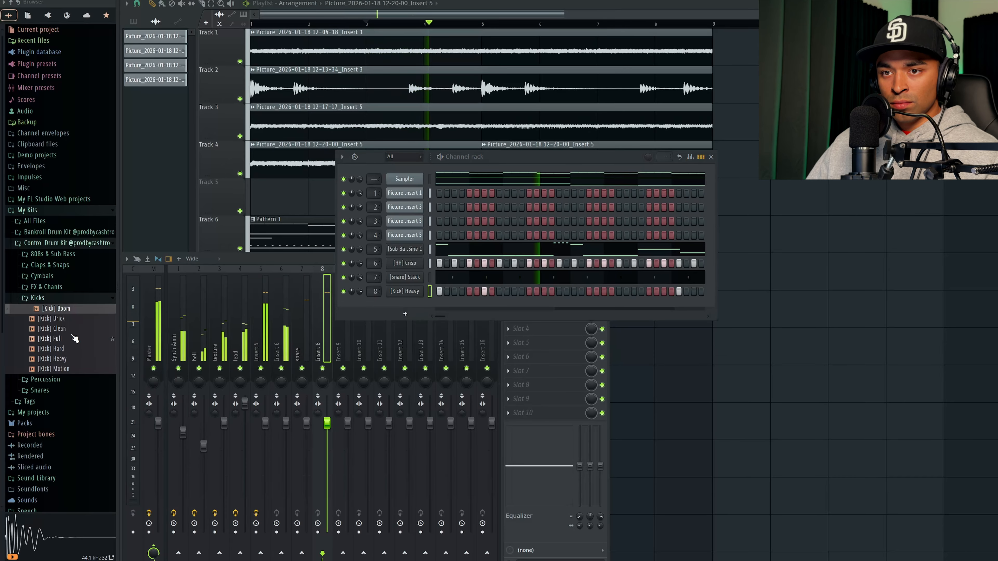
left_click(74, 350)
left_click(74, 360)
key("Up")
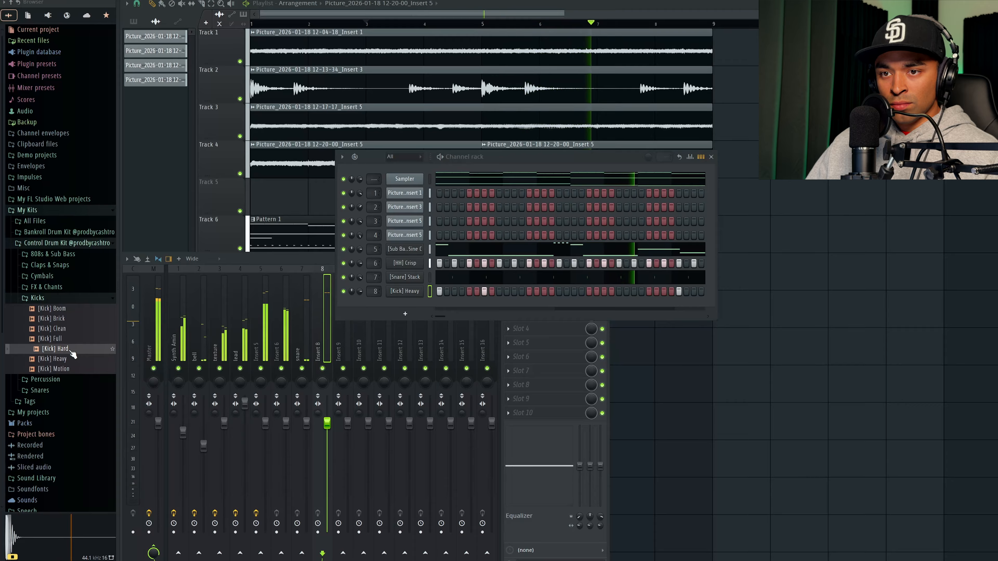
left_click_drag(71, 354, 409, 293)
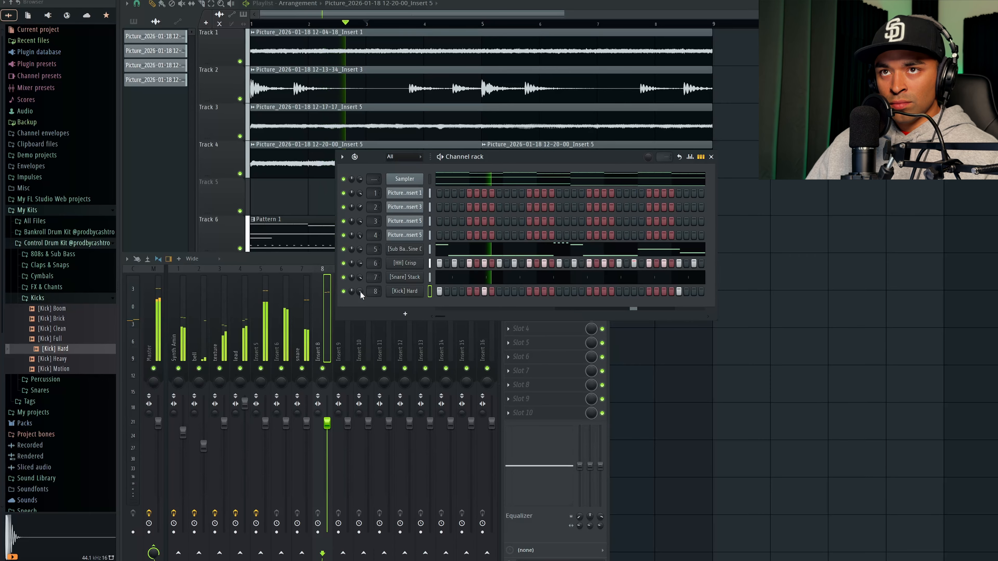
left_click_drag(360, 291, 360, 298)
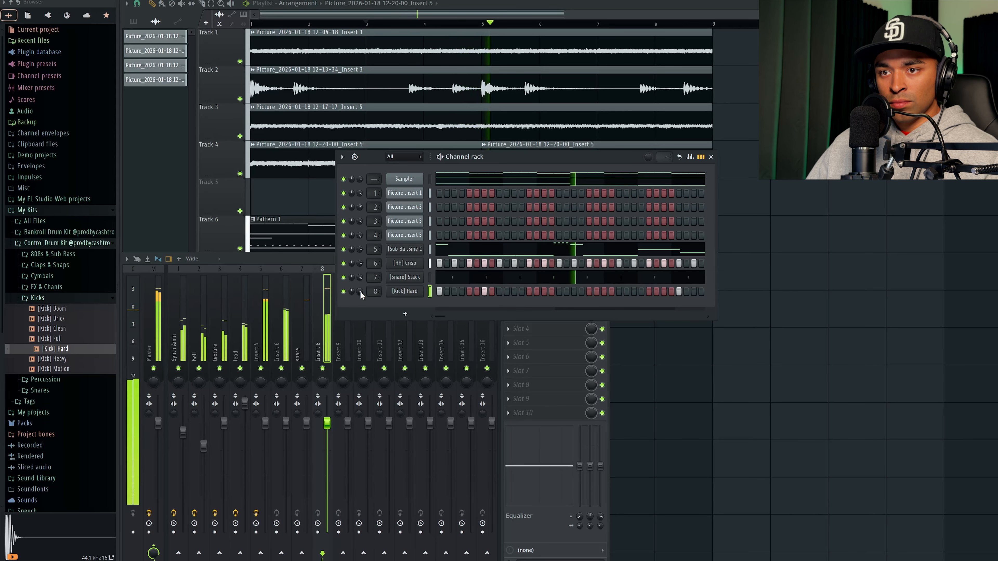
right_click(323, 299)
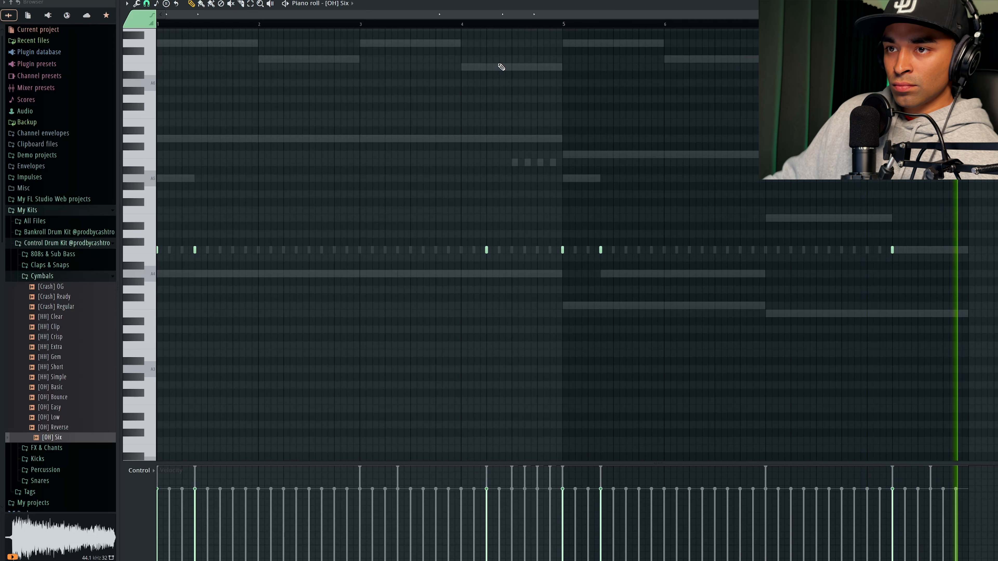
left_click(258, 250)
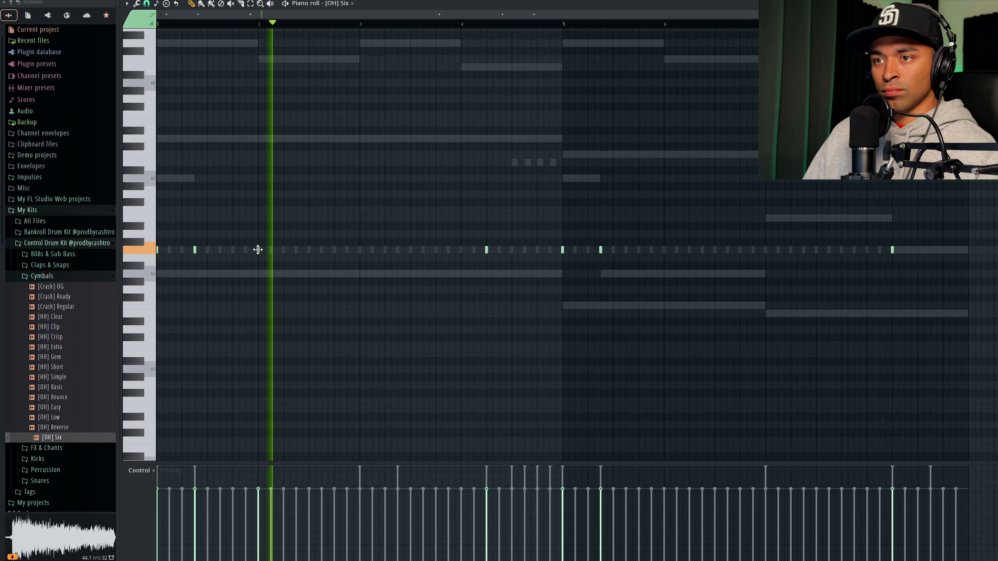
right_click(258, 250)
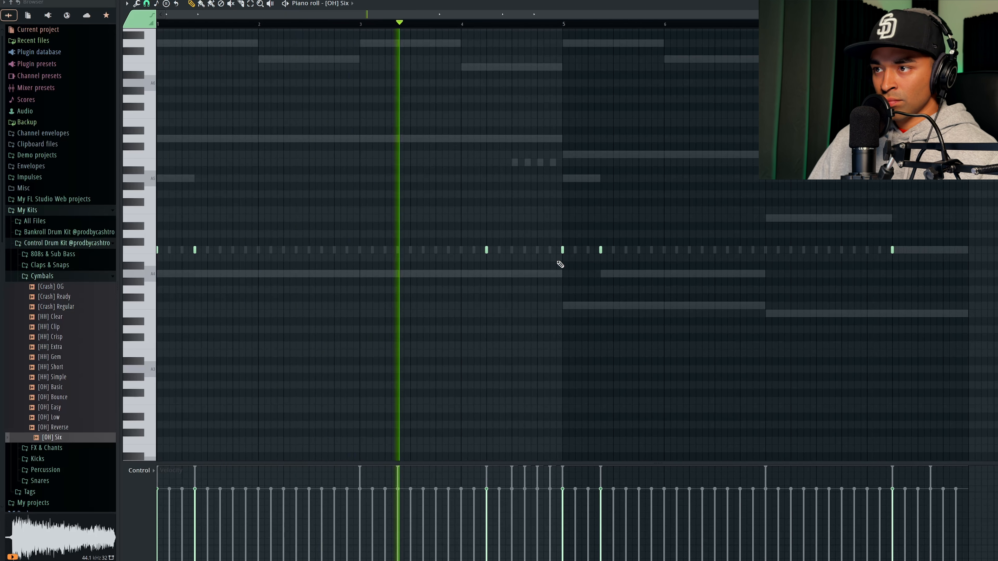
left_click(525, 250)
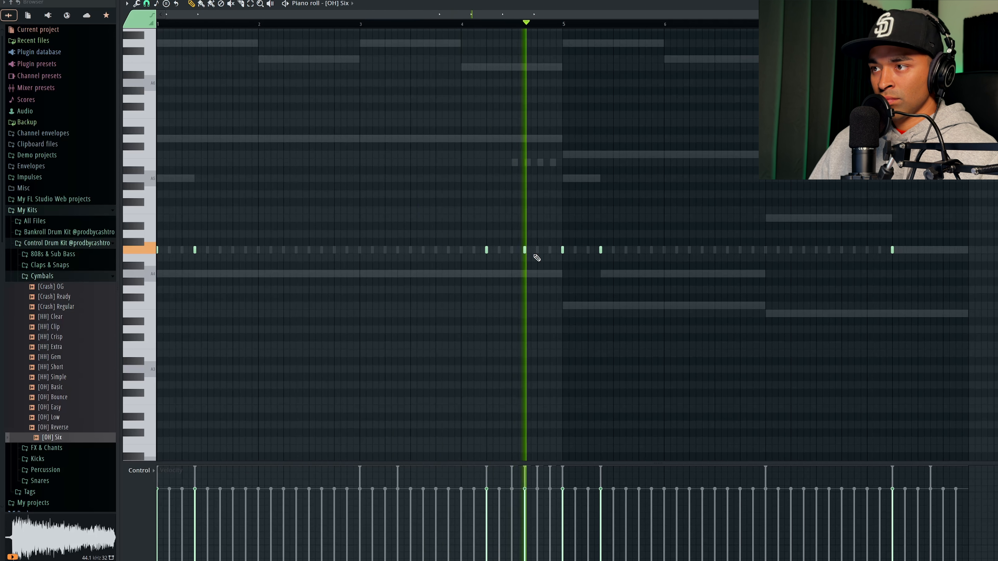
right_click(525, 251)
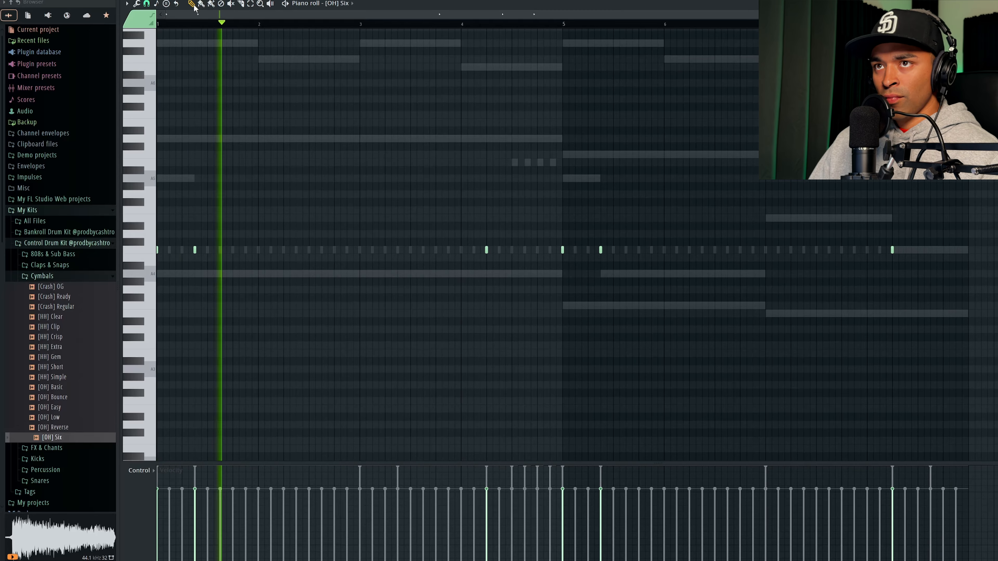
Load Fruity Reeverb 2 into slot 2 of mixer Insert 9 for the [OH] Six channel and close its window.
key("F7")
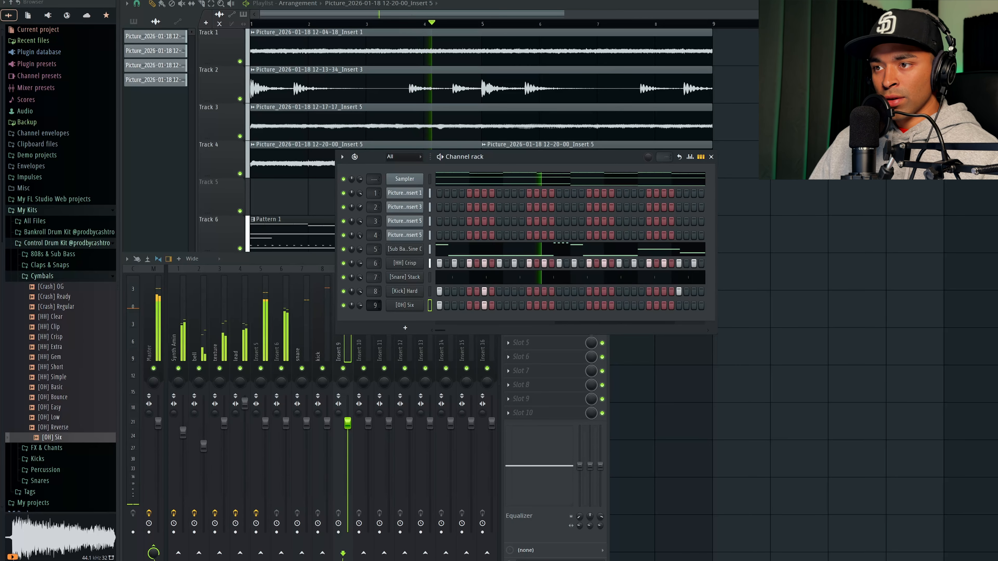
left_click(344, 346)
left_click(561, 301)
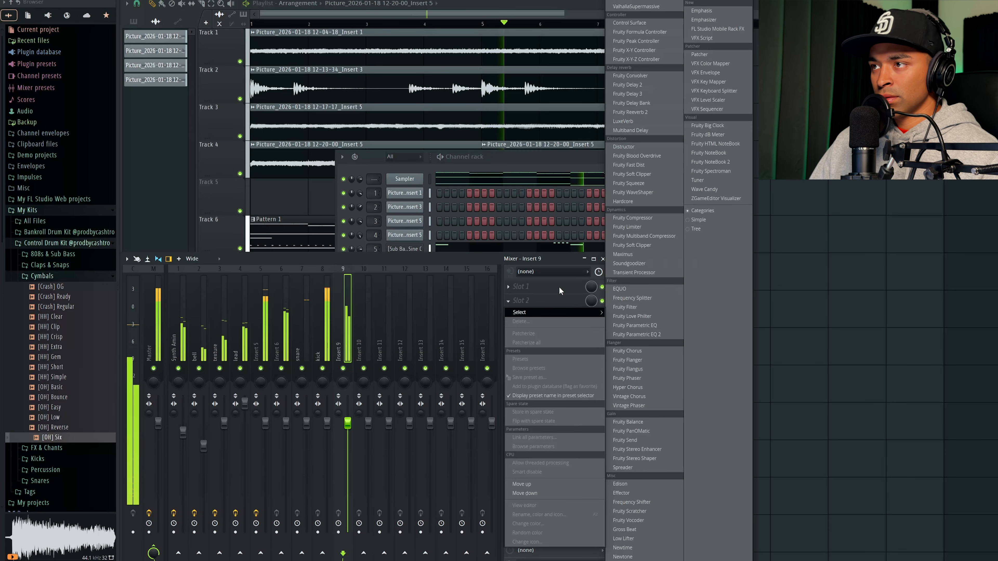
left_click(631, 113)
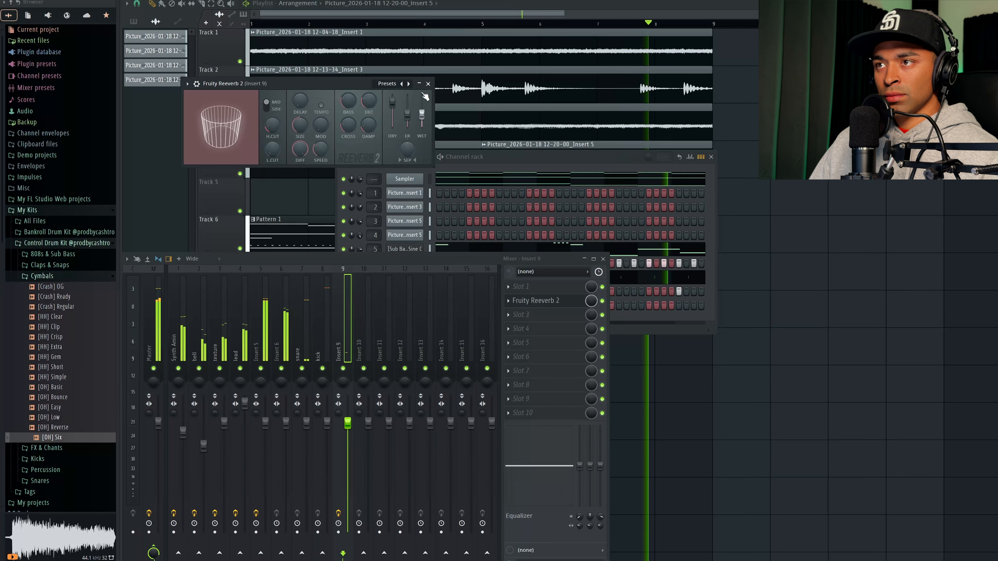
left_click(428, 84)
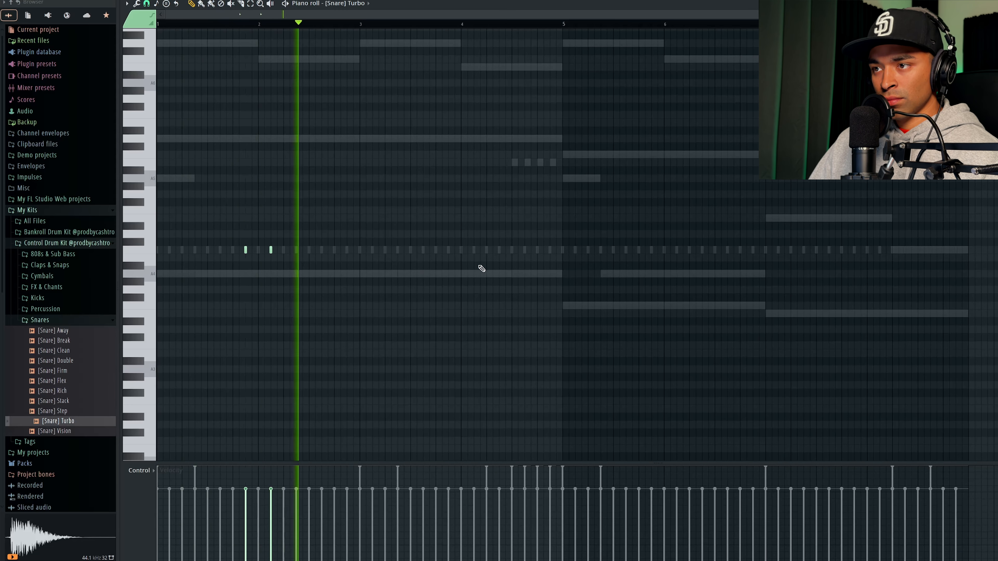
Add short hits an eighth note into bars 4 and 6 on the newest percussion channel and replace its sample with [Perc] Wood.
left_click(474, 251)
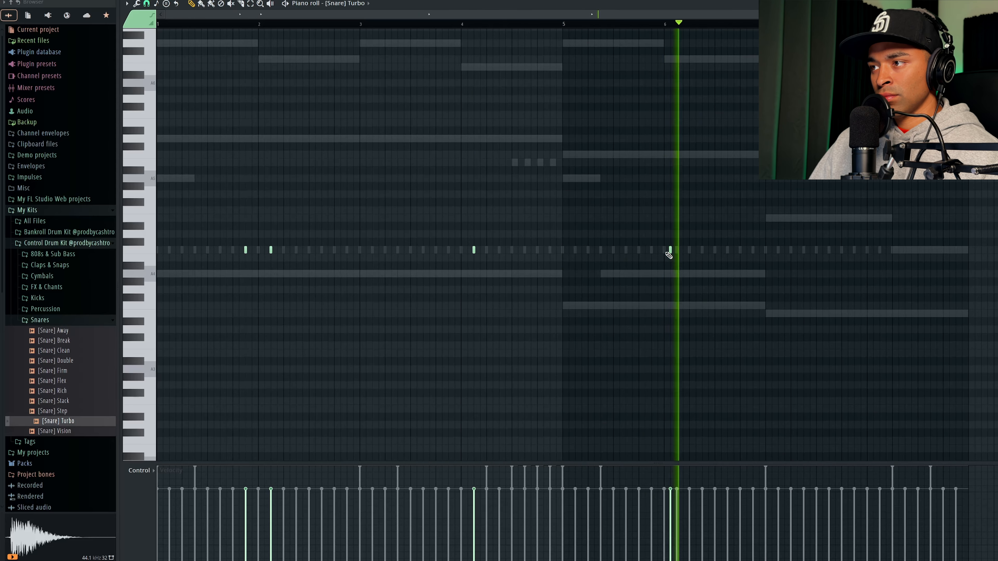
left_click(677, 249)
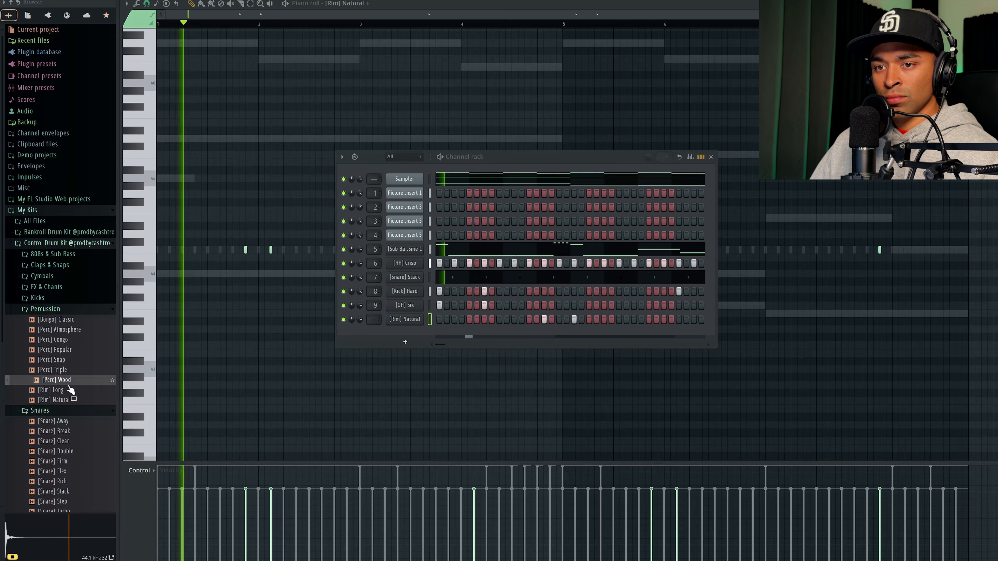
left_click(73, 389)
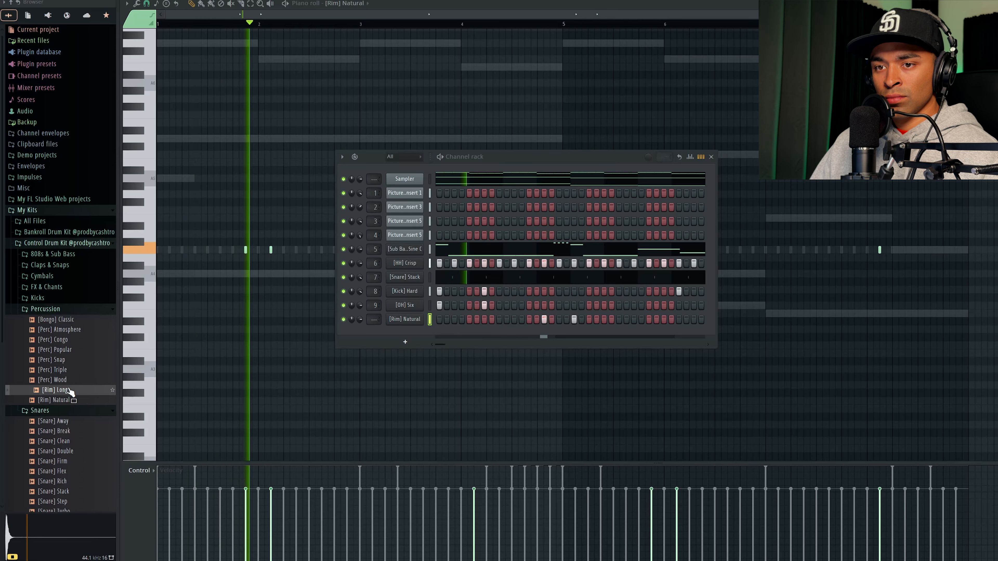
left_click_drag(72, 380, 403, 320)
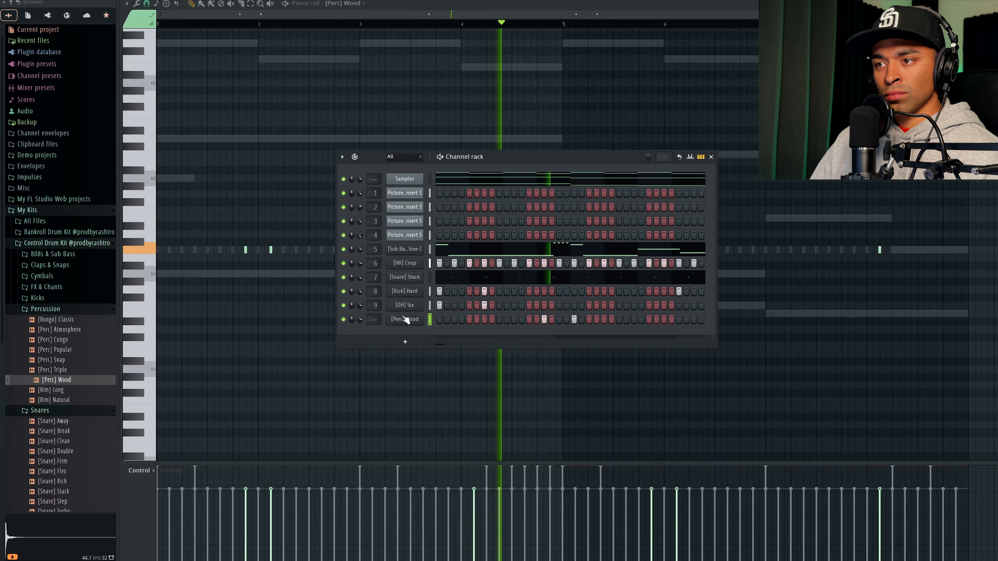
Collapse the Percussion and Snares sample folders and route the [Perc] Wood channel to mixer track 10.
left_click(63, 310)
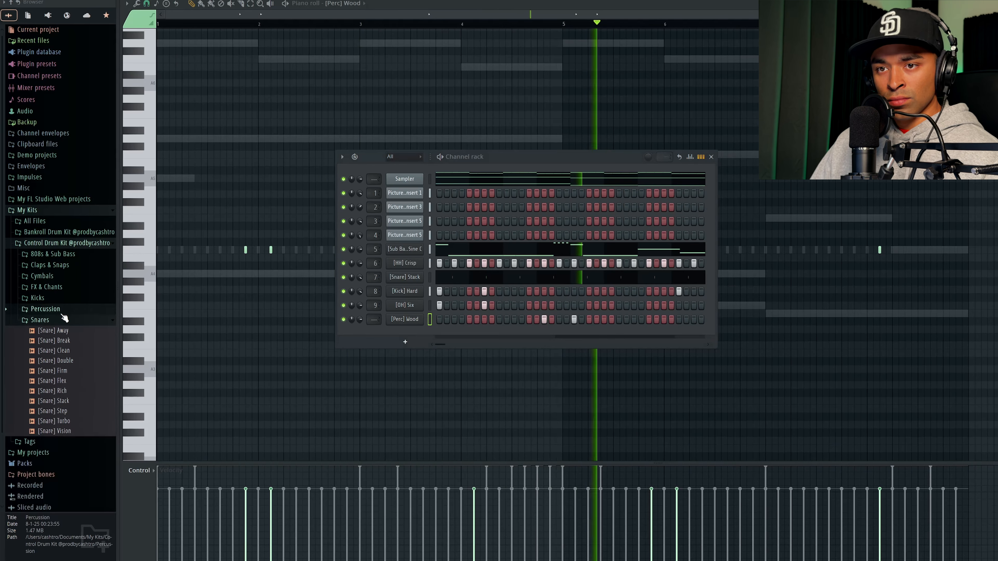
left_click(88, 314)
left_click(92, 311)
left_click(99, 319)
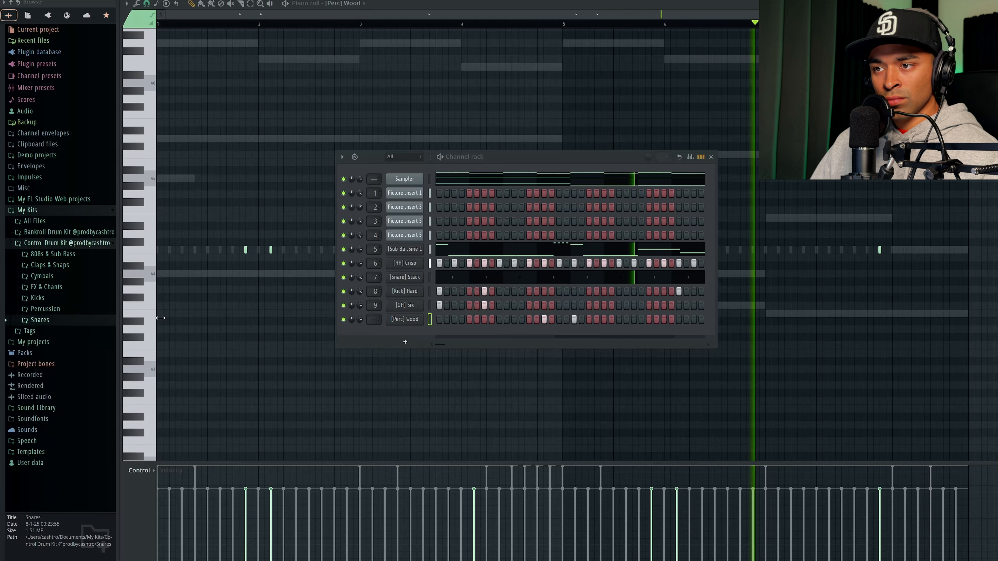
left_click_drag(379, 320, 379, 300)
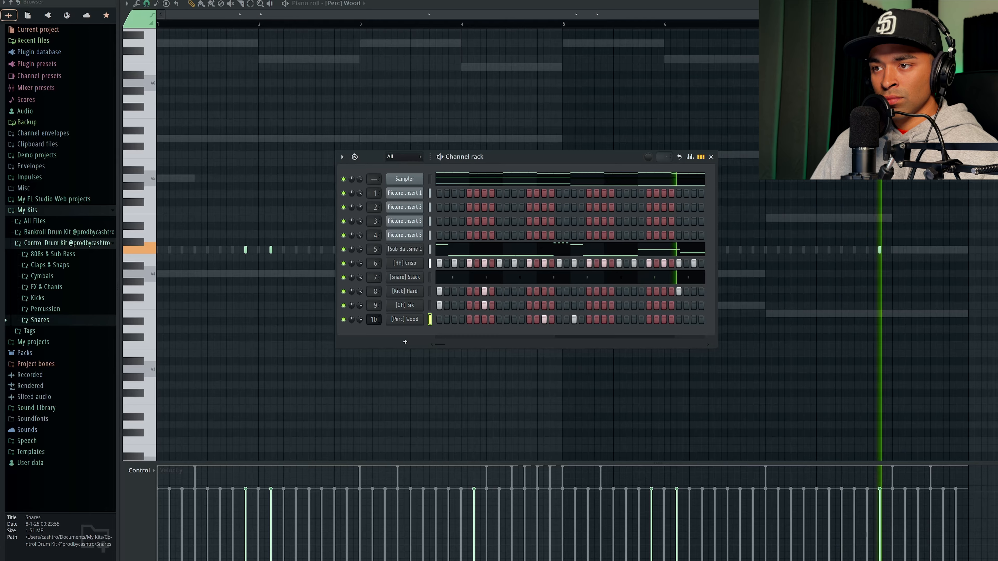